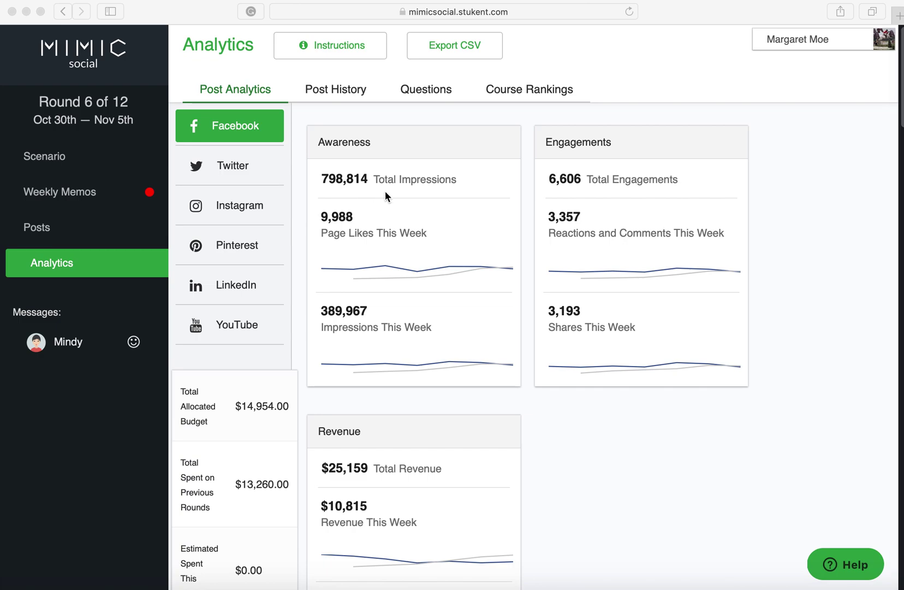
Step: Scroll down the Round 6 Facebook post analytics (798,814 impressions, 6,606 engagements, $25,159 revenue)
scroll(385, 191, down, 1)
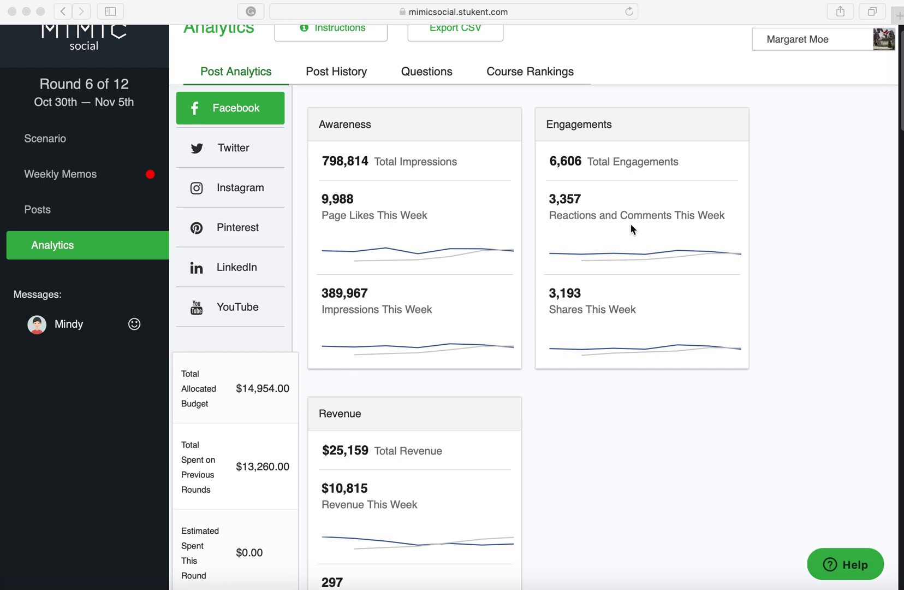
Step: Scroll past the $10,815 weekly revenue card to the Facebook Performance By Day chart
scroll(631, 224, down, 1)
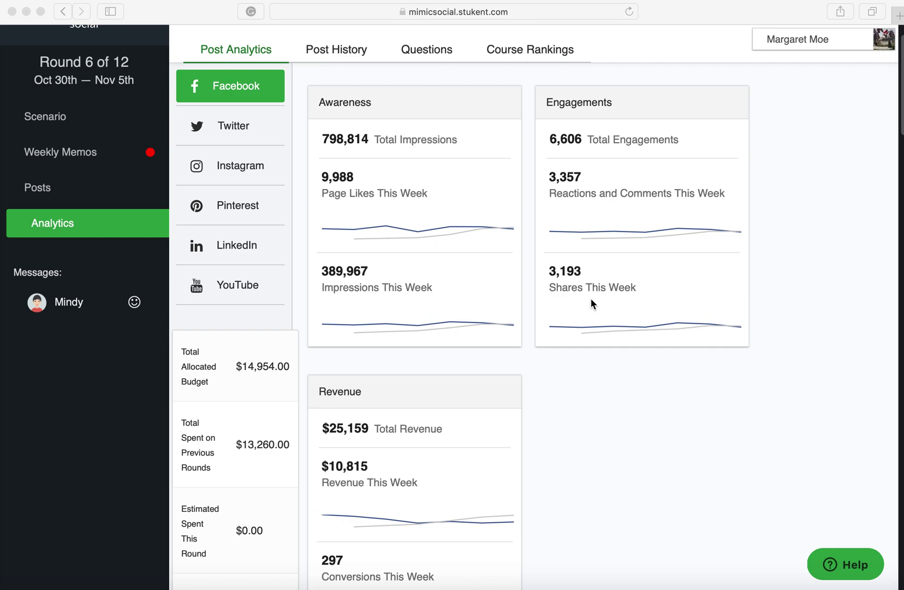
scroll(591, 301, down, 5)
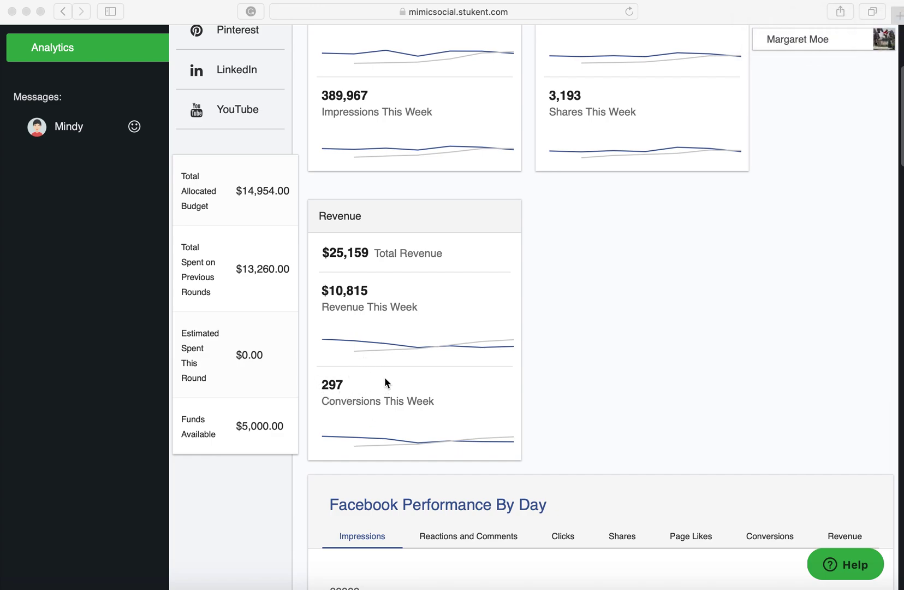
scroll(357, 400, down, 5)
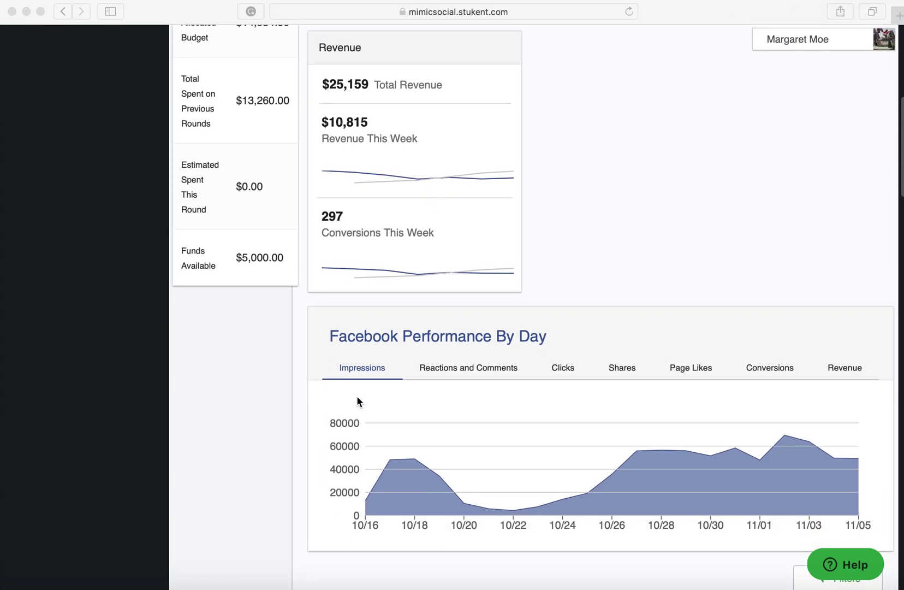
Step: Chart Facebook's daily reactions and comments, clicks, shares, page likes, conversions and revenue, then return to the top
scroll(357, 401, down, 1)
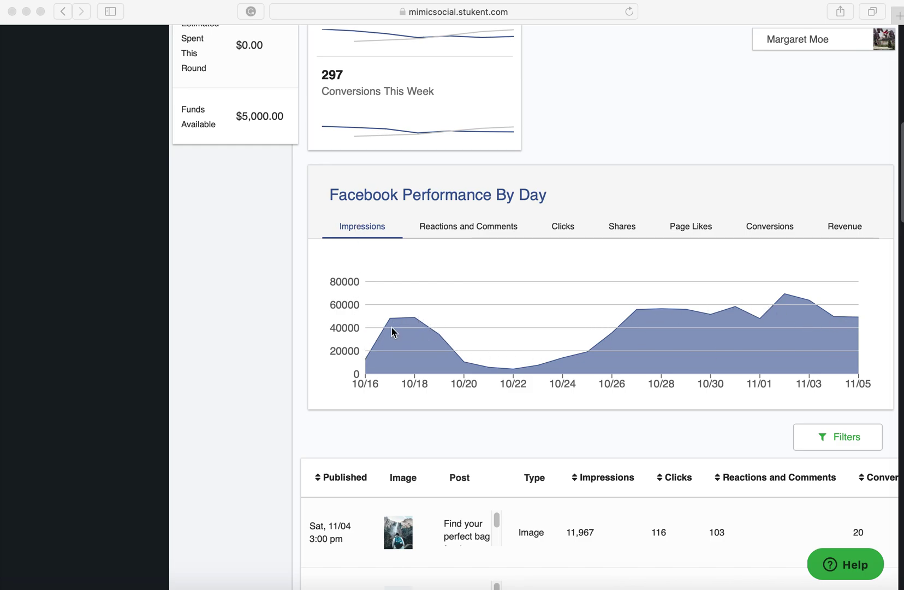
click(449, 227)
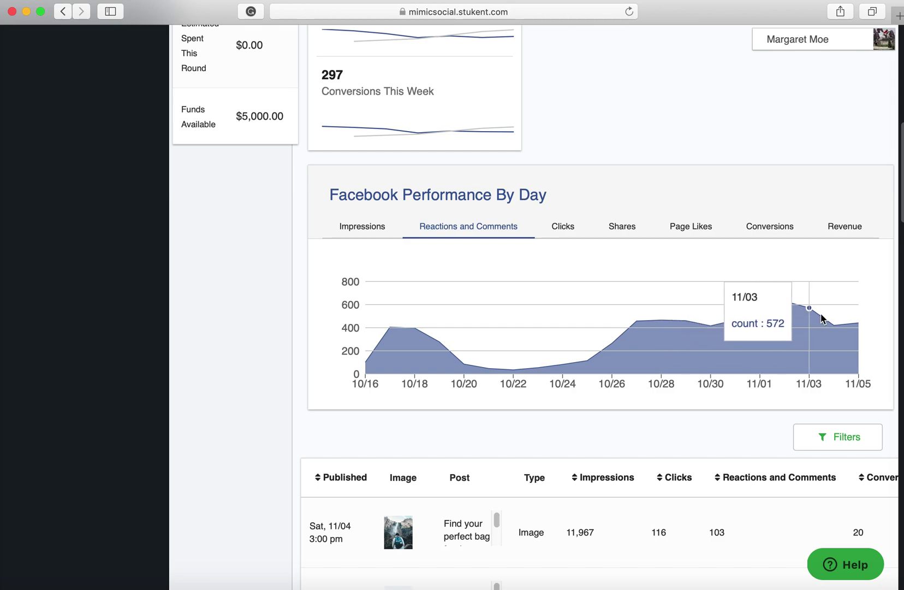
click(565, 227)
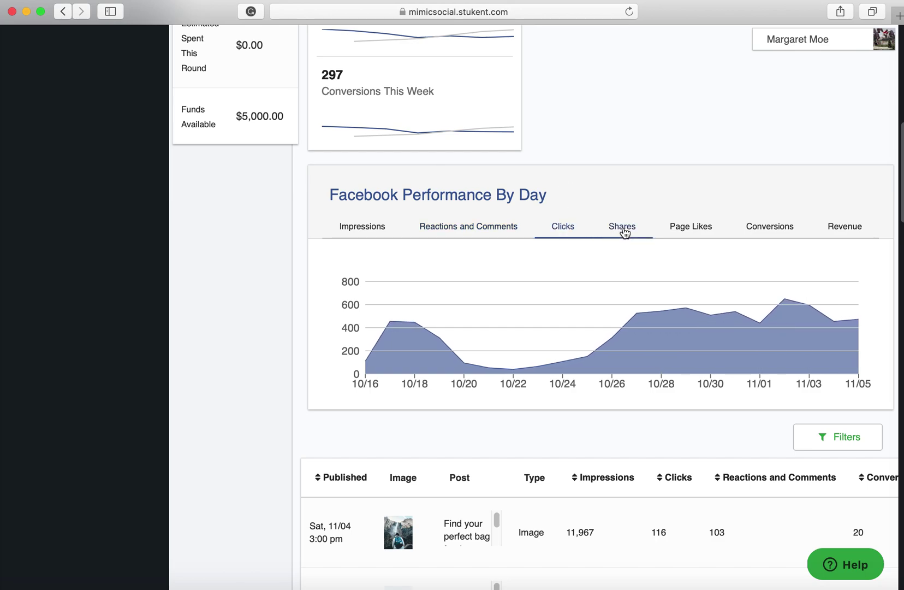
click(624, 229)
click(697, 227)
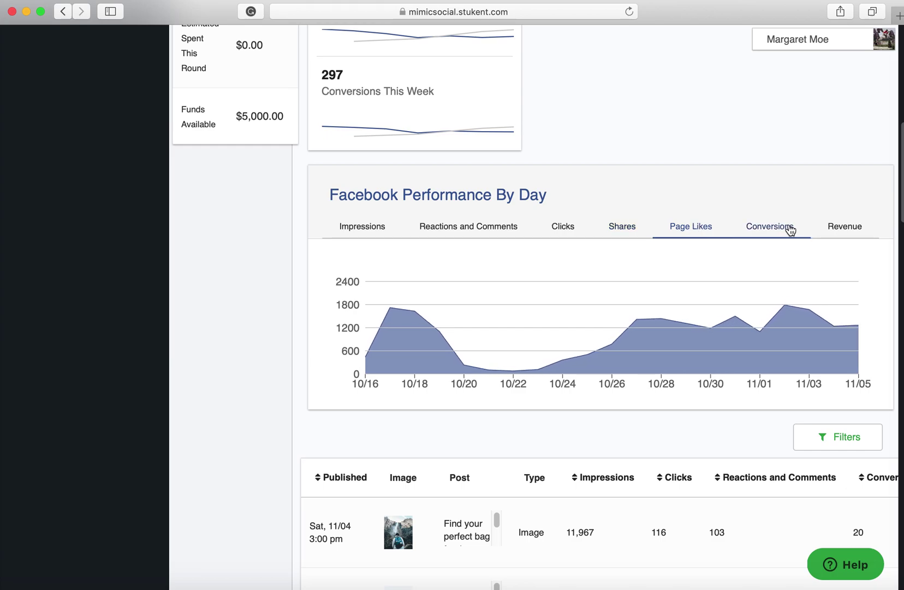
click(790, 232)
click(859, 232)
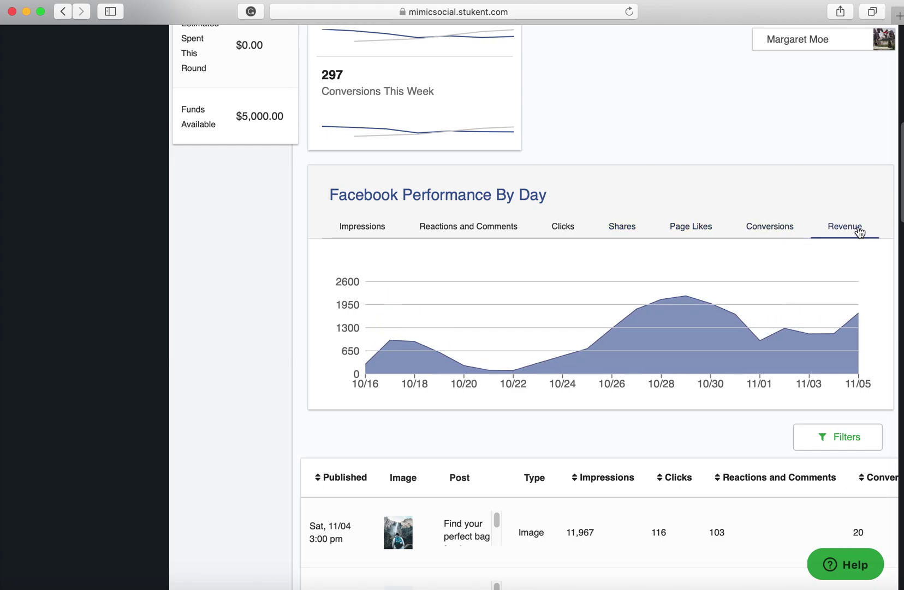
scroll(732, 225, right, 3)
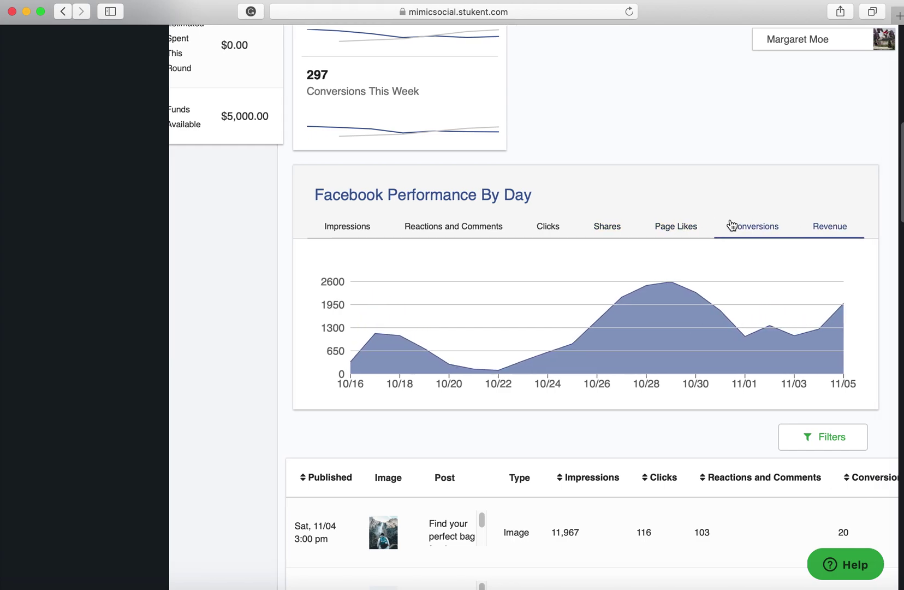
scroll(518, 152, left, 3)
scroll(516, 154, up, 10)
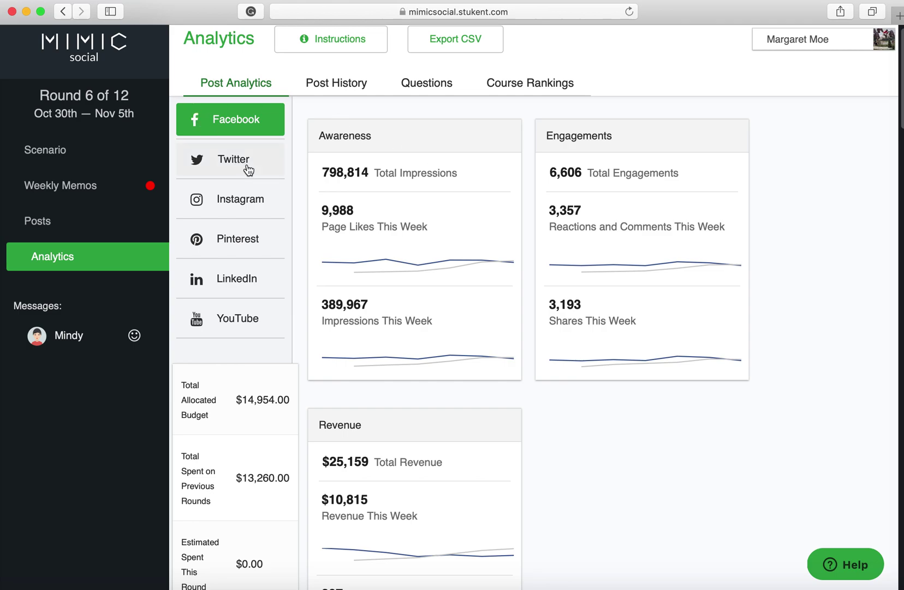
Step: Switch the post analytics to Twitter and scroll down to its Performance By Day chart
click(227, 160)
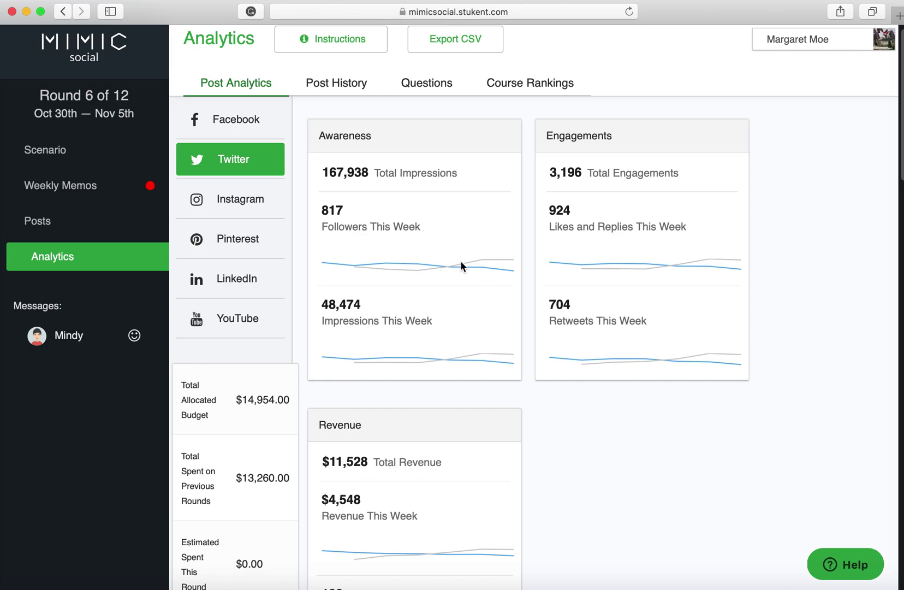
scroll(460, 266, down, 1)
scroll(488, 337, down, 10)
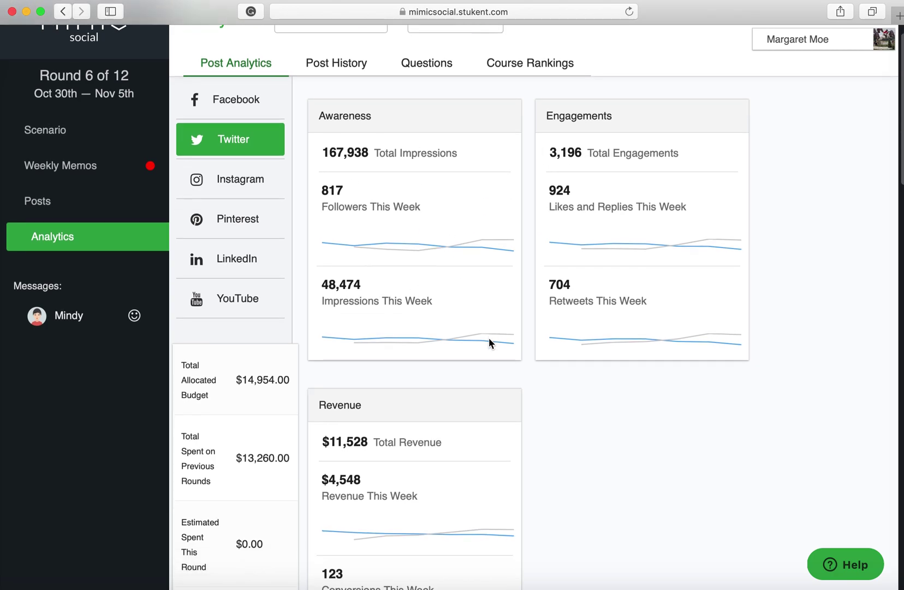
scroll(488, 338, up, 10)
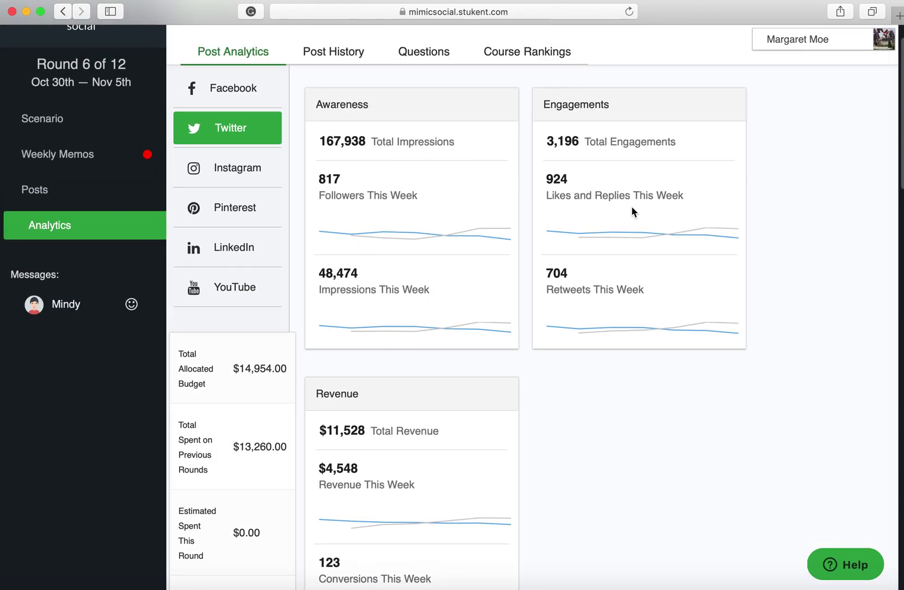
scroll(400, 416, down, 3)
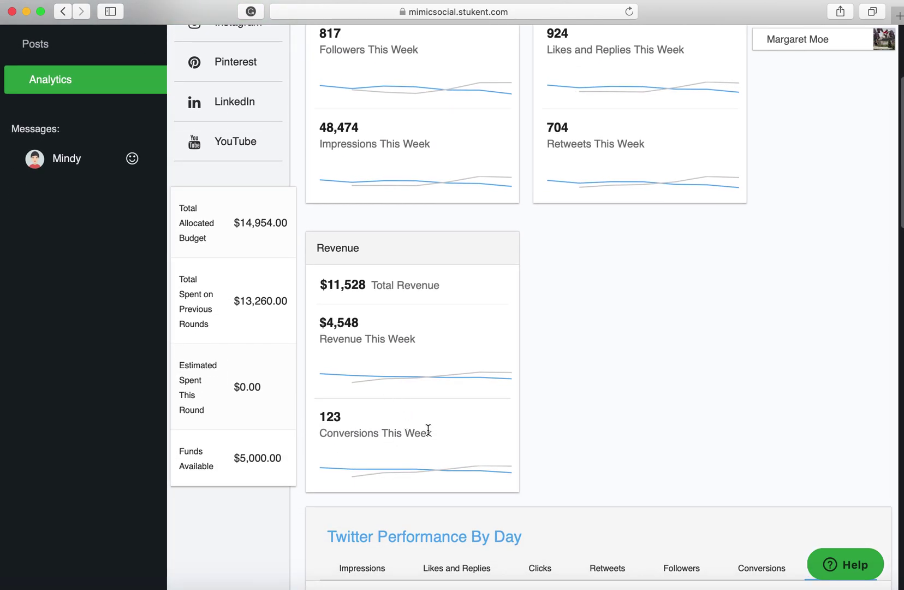
scroll(425, 428, down, 3)
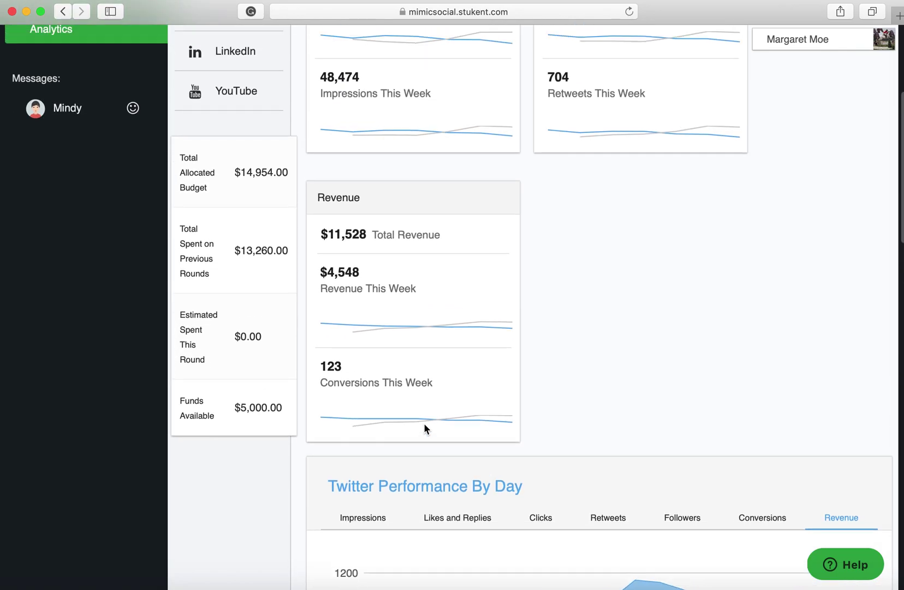
scroll(425, 428, up, 3)
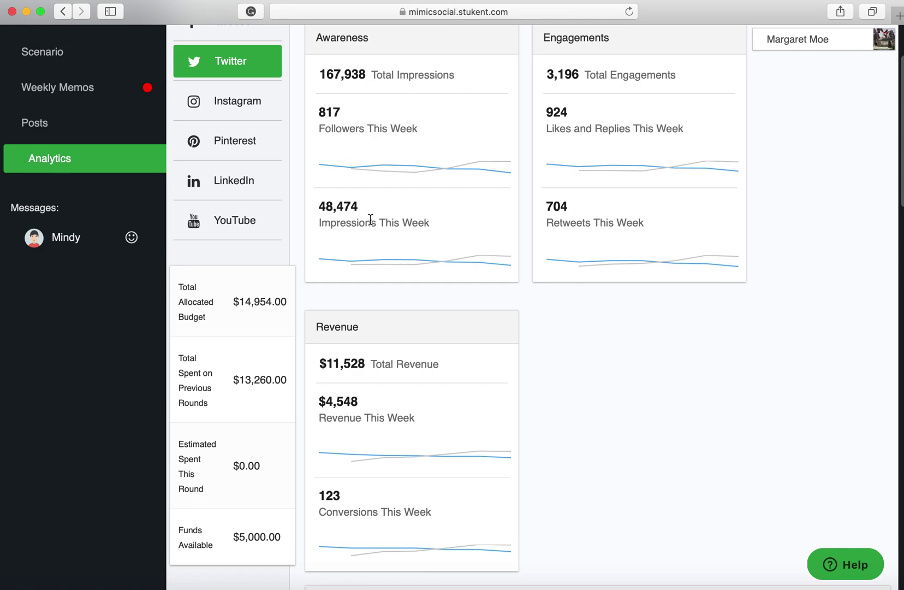
scroll(390, 218, down, 6)
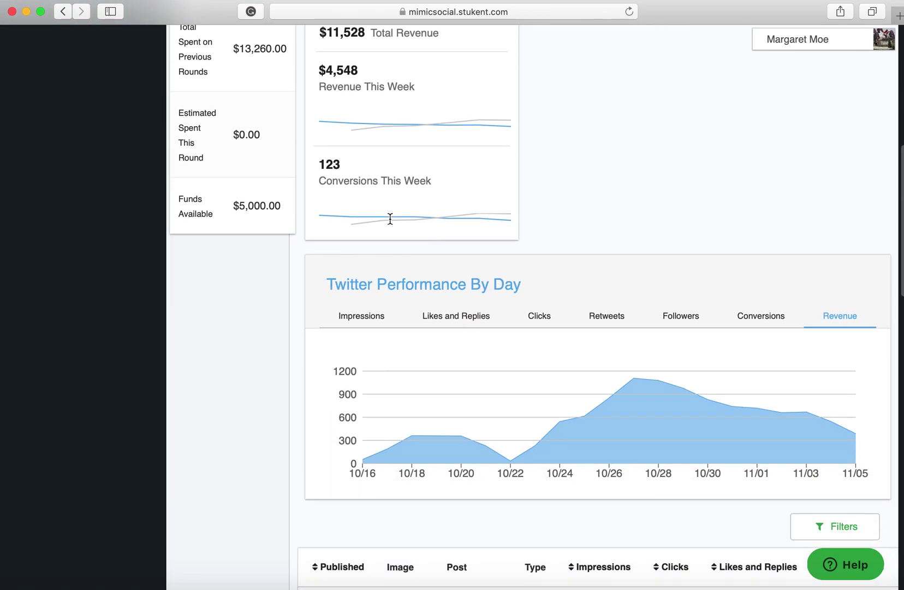
Step: Chart Twitter's daily impressions, likes and replies, then clicks, which peak at 379
click(353, 318)
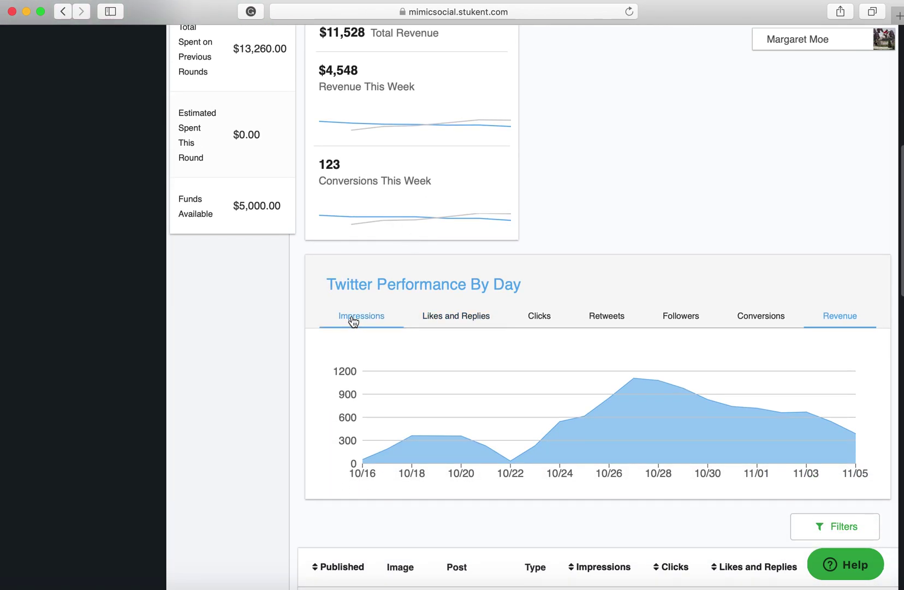
click(460, 321)
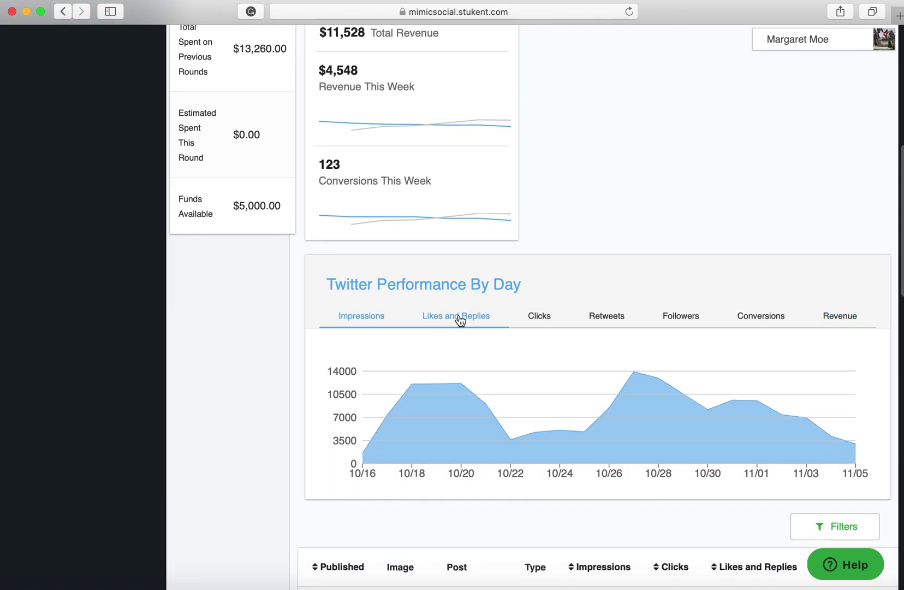
click(539, 316)
mouse_move(638, 373)
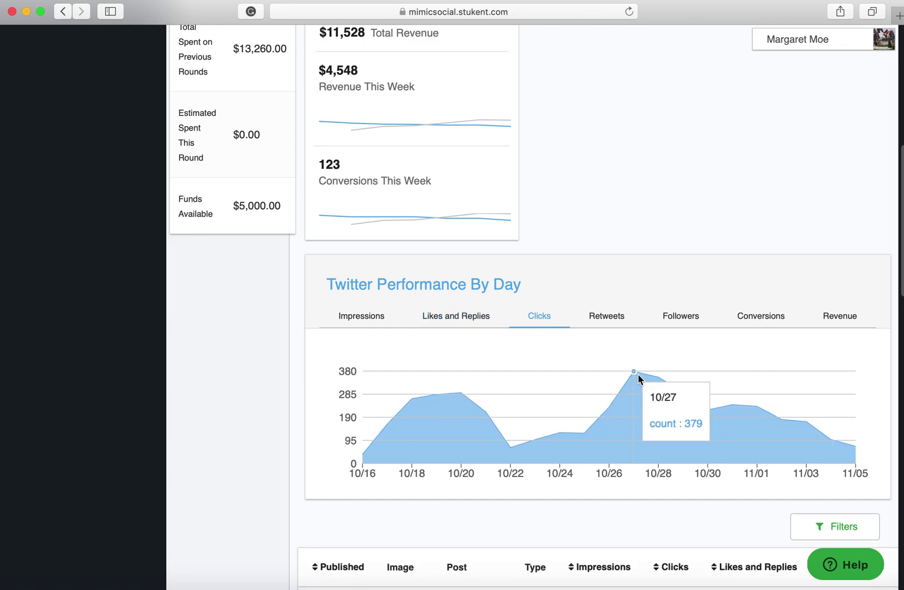
mouse_move(758, 403)
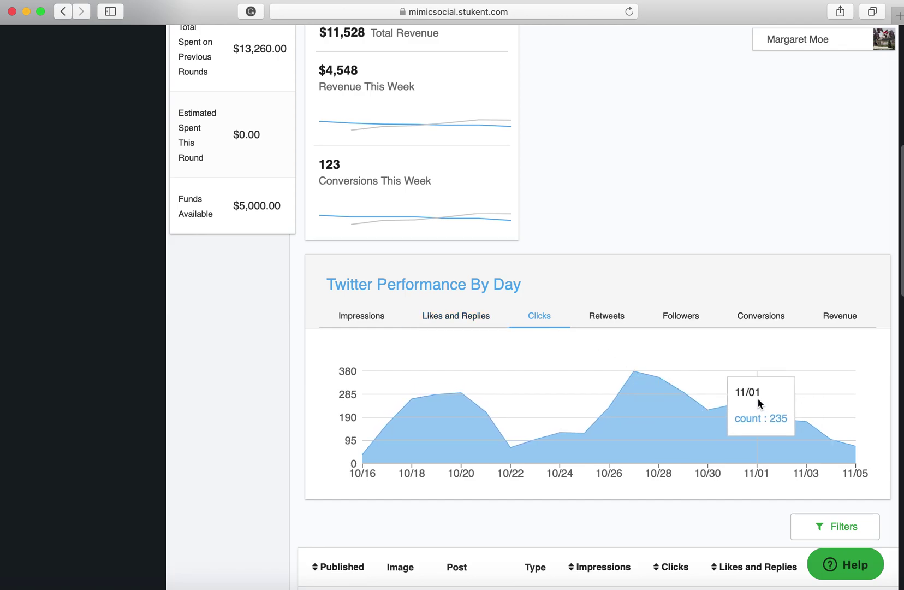
scroll(625, 246, up, 10)
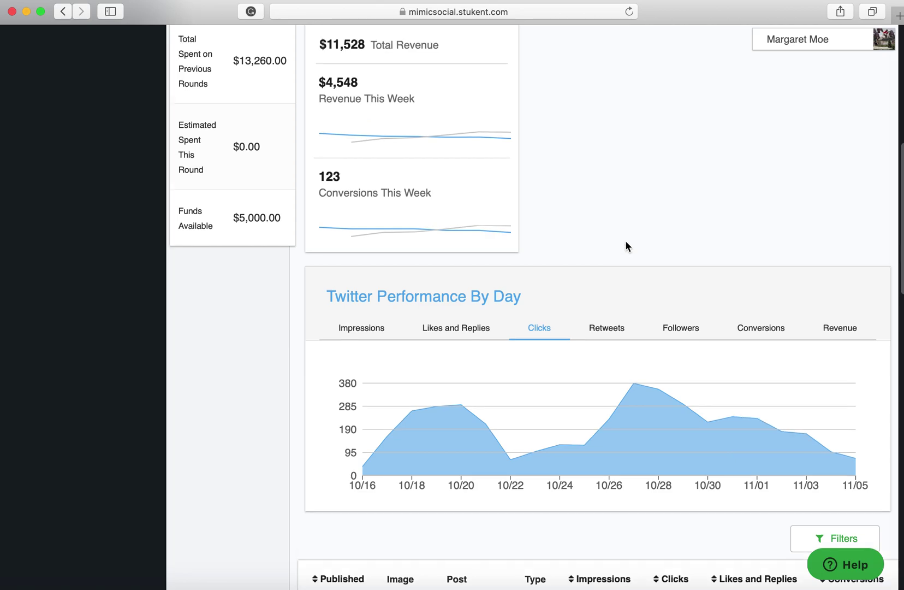
Step: Switch to Instagram and chart its daily revenue, checking the 4132 peak on 11/02
click(243, 210)
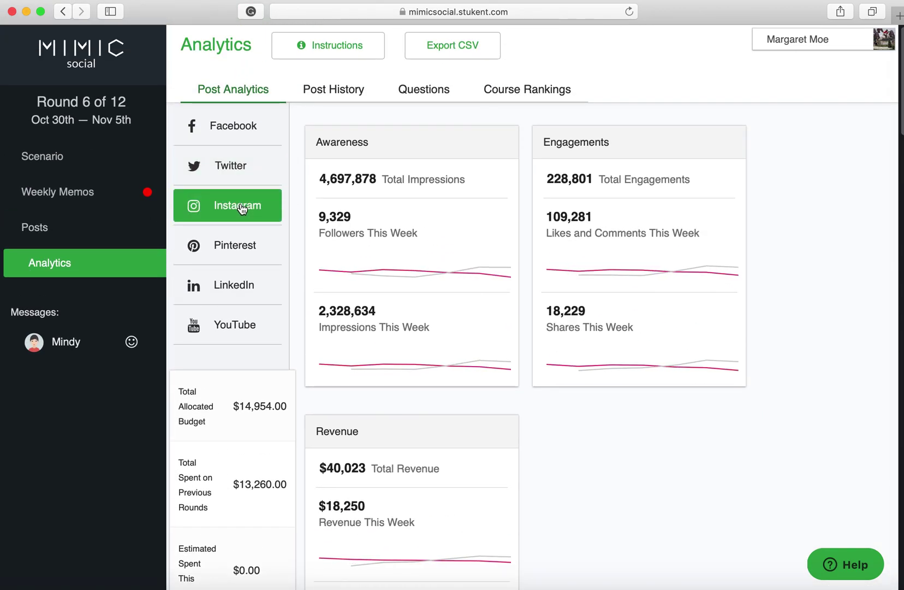
scroll(527, 394, down, 10)
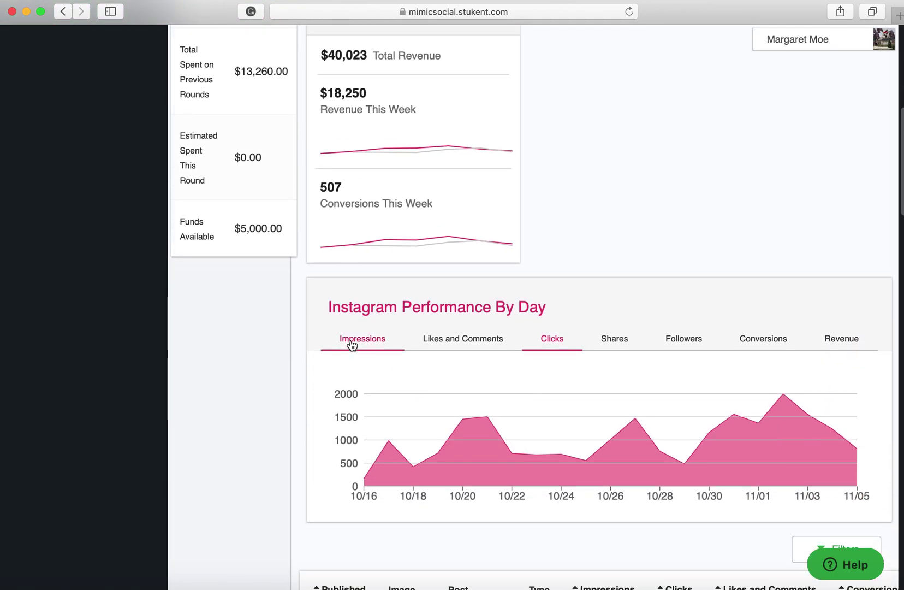
click(349, 340)
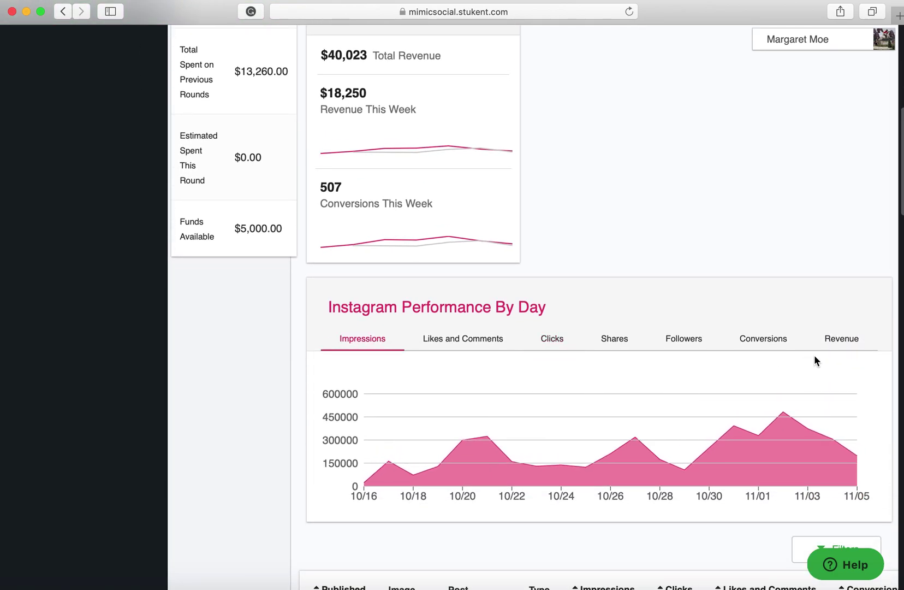
click(836, 336)
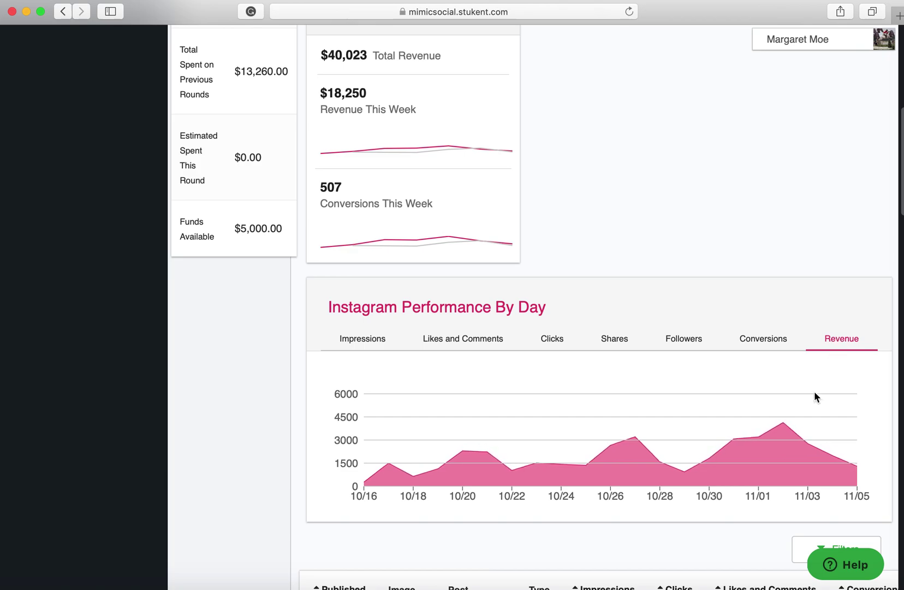
mouse_move(785, 421)
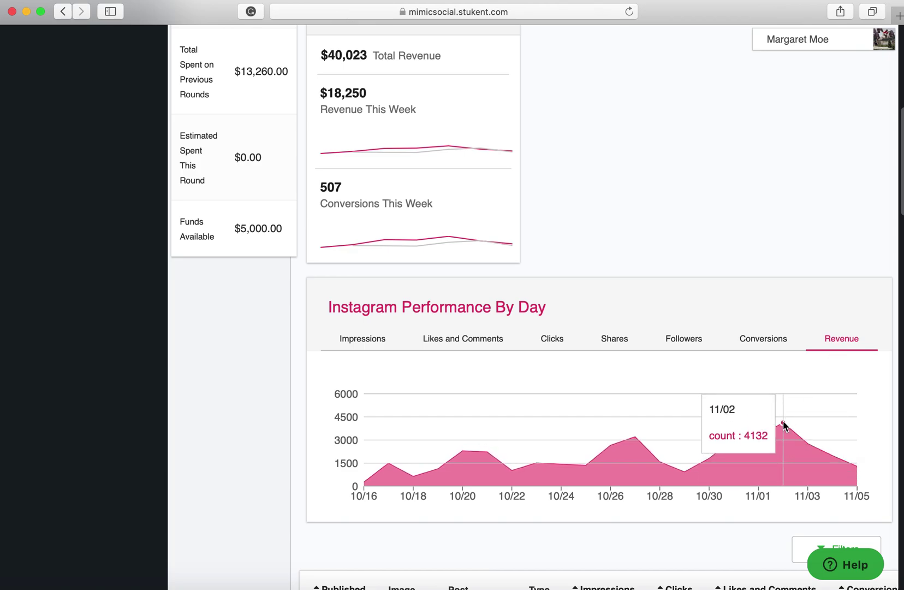
scroll(673, 177, up, 10)
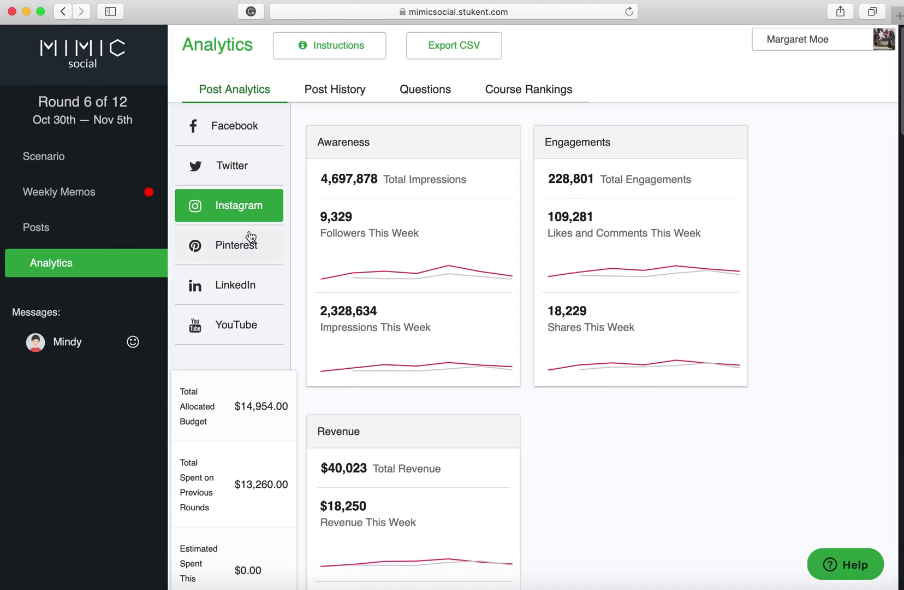
Step: Chart Pinterest's daily impressions, then show LinkedIn's figures with 498,845 total impressions
click(249, 236)
scroll(661, 385, down, 1)
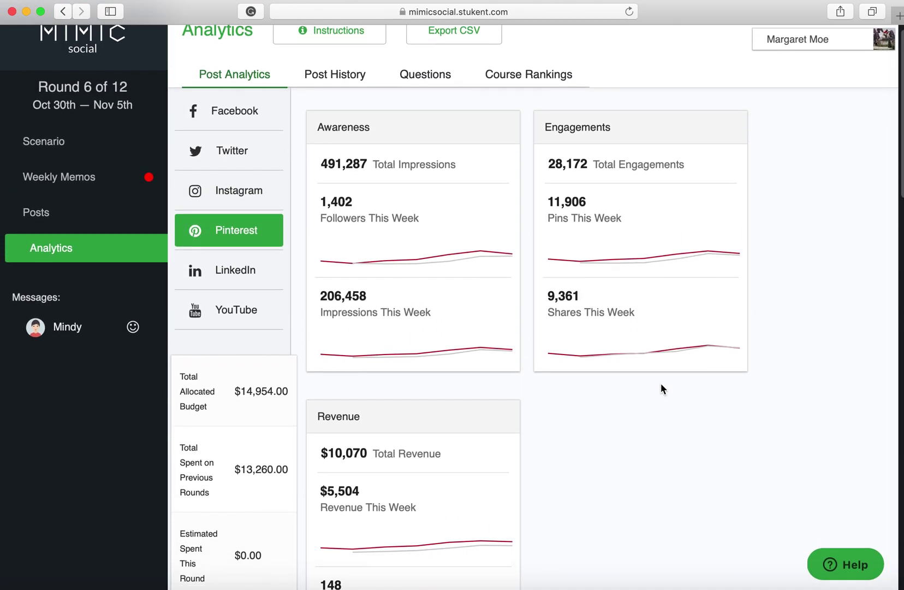
scroll(660, 389, down, 9)
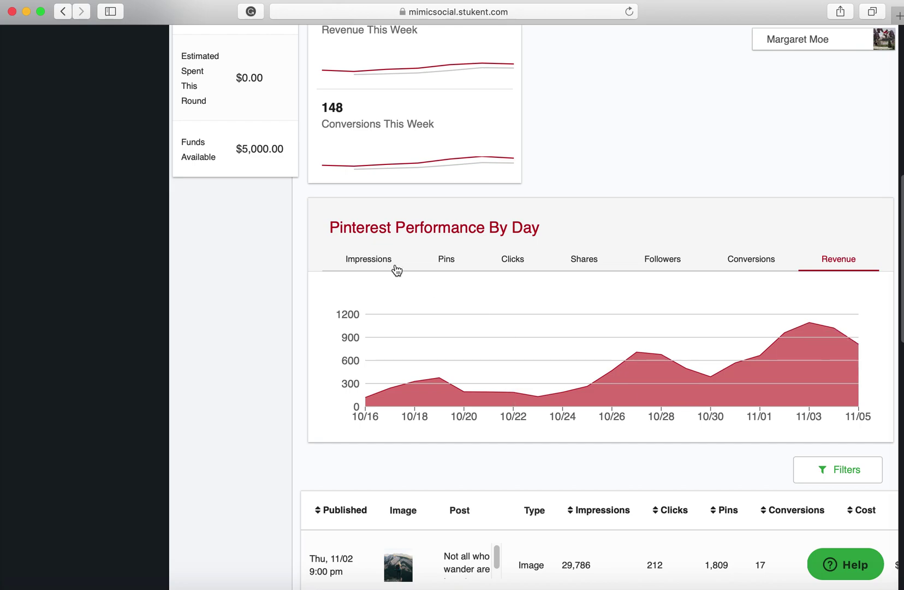
click(397, 270)
scroll(516, 262, up, 3)
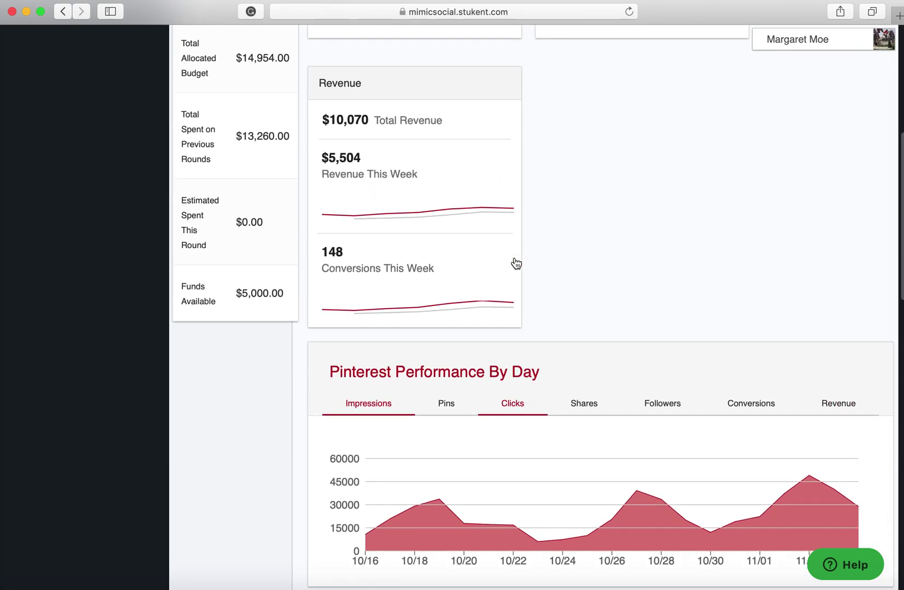
scroll(516, 263, up, 7)
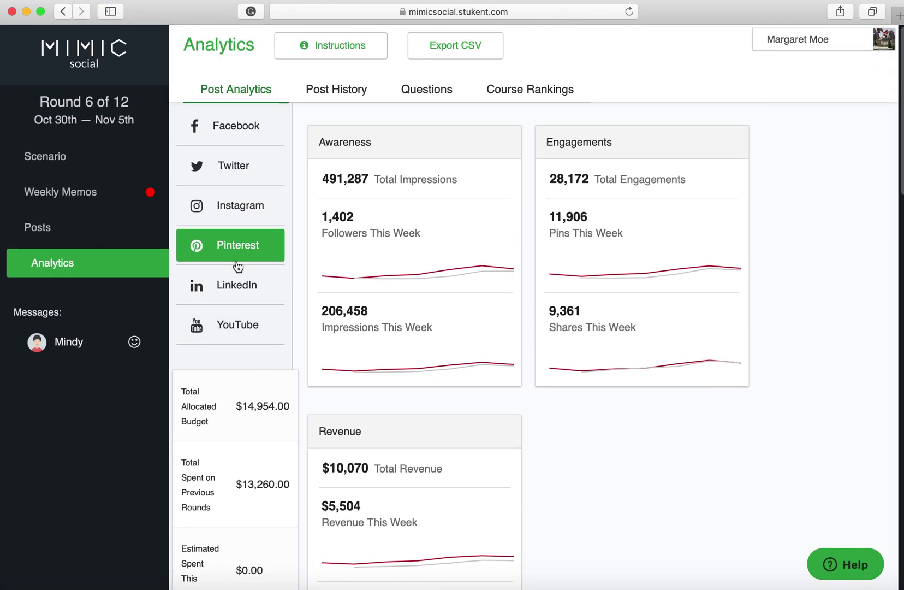
click(230, 290)
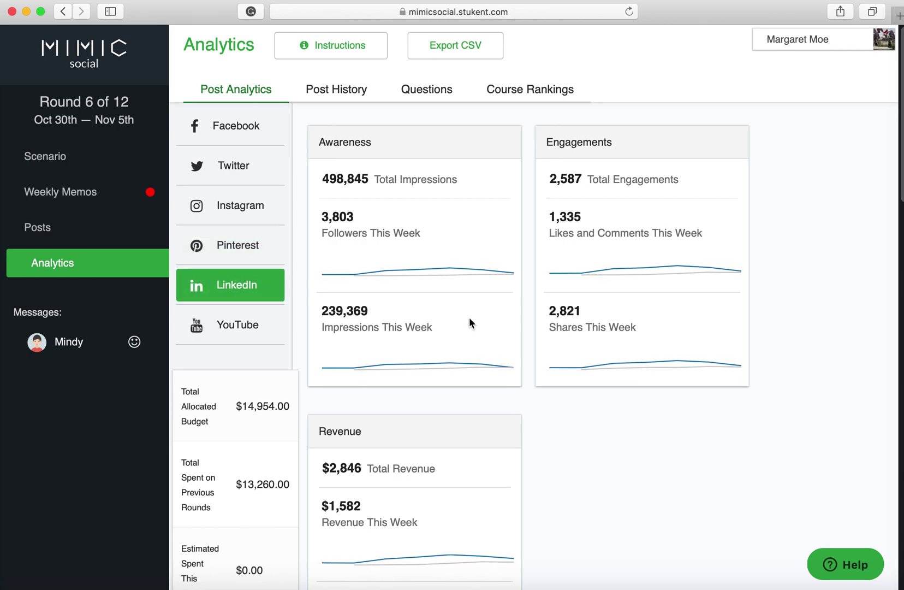
Step: Review YouTube's all-zero weekly and revenue figures, then go to the Analytics Questions page
click(248, 326)
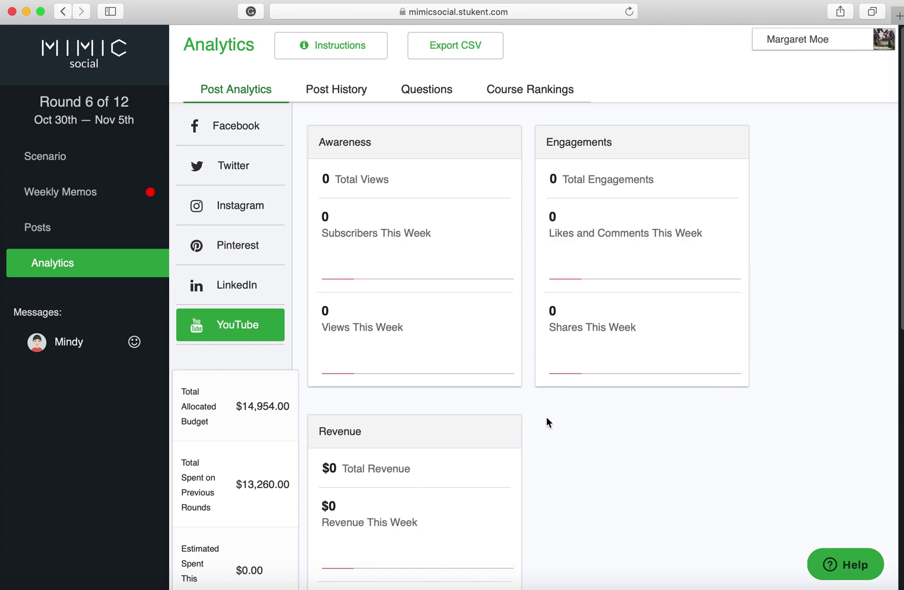
scroll(547, 418, down, 2)
scroll(547, 419, up, 2)
scroll(547, 422, down, 1)
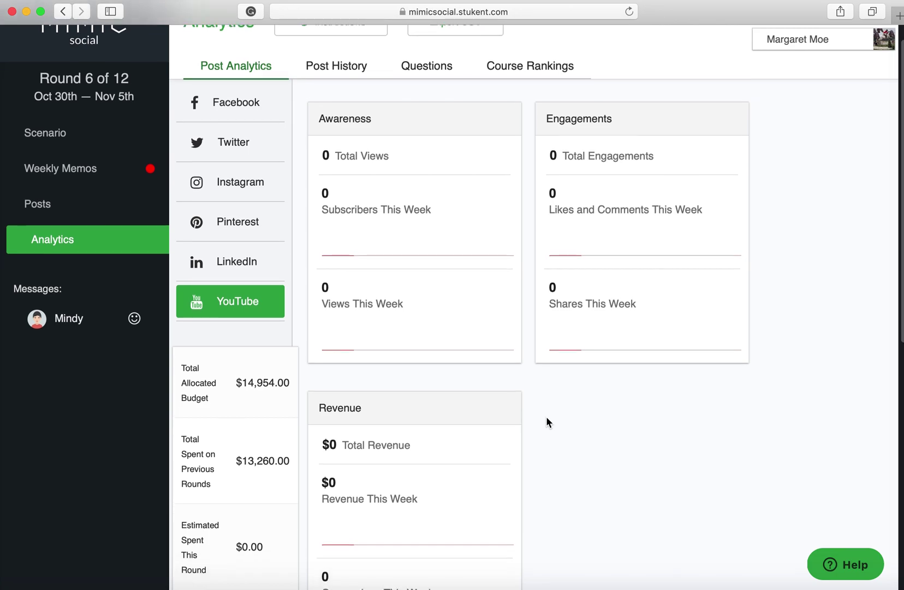
scroll(547, 417, up, 1)
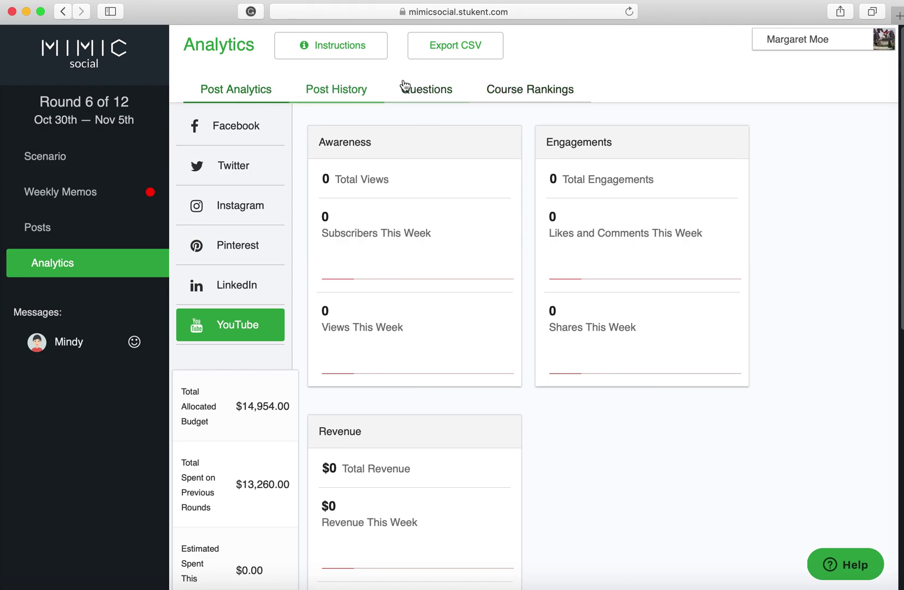
click(428, 92)
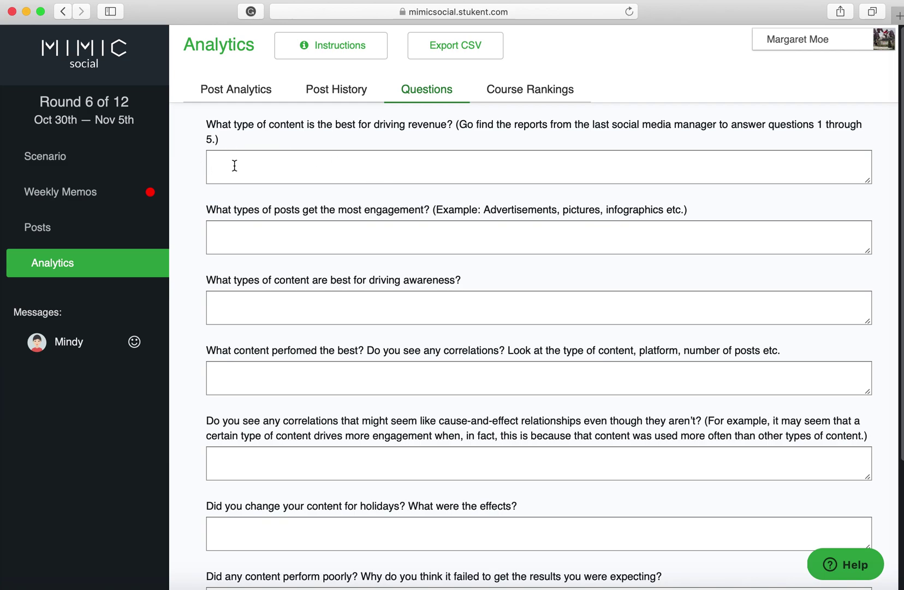
Step: Place the cursor in the revenue question's answer box, then the engagement question's box
click(235, 165)
scroll(236, 166, down, 1)
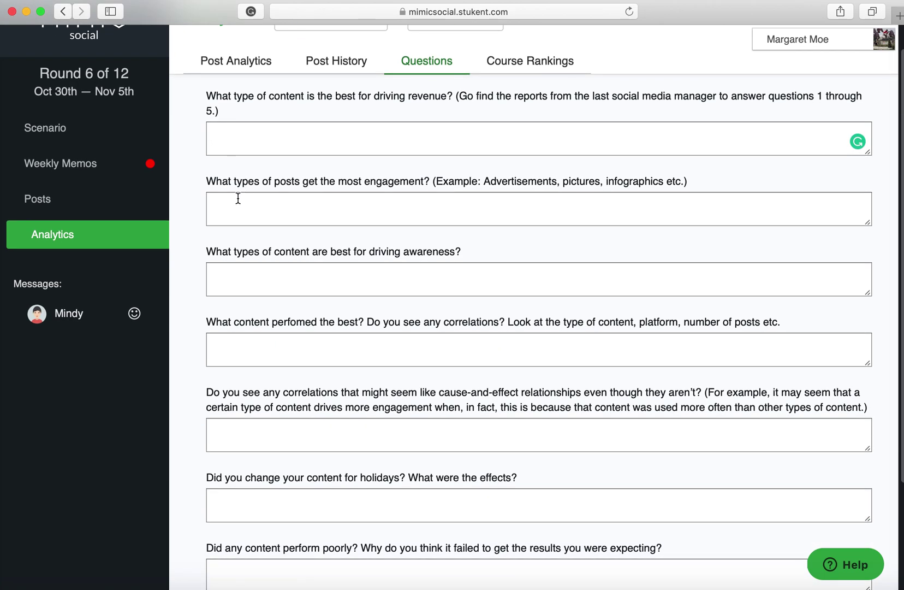
click(240, 202)
scroll(635, 185, up, 1)
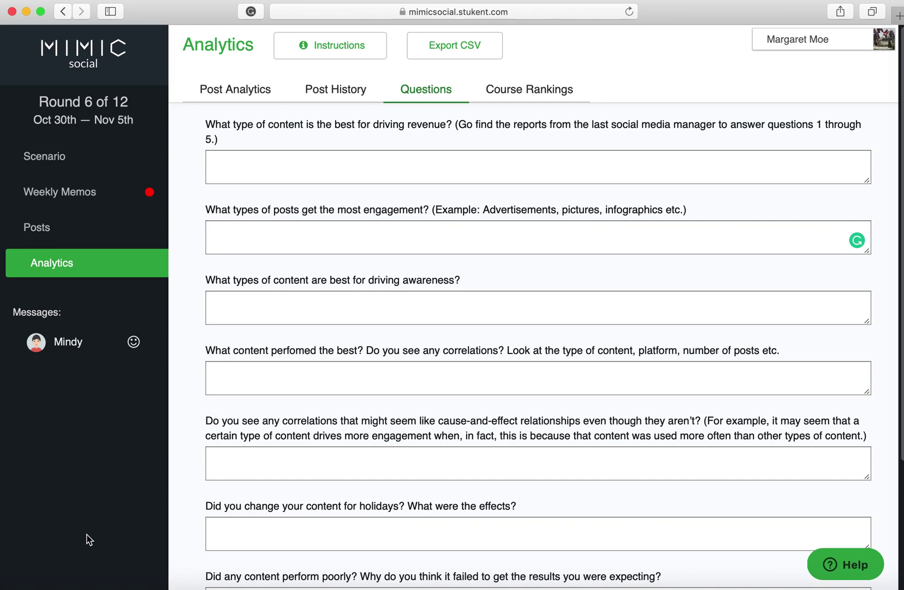
Step: Open a Finder window from the Dock, briefly checking back on the Questions page
mouse_move(49, 584)
click(16, 568)
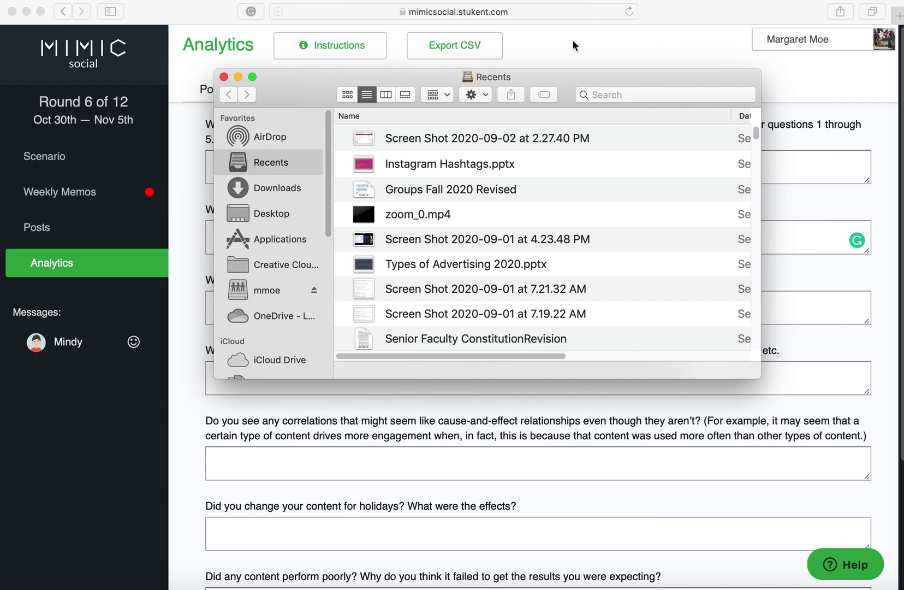
click(239, 76)
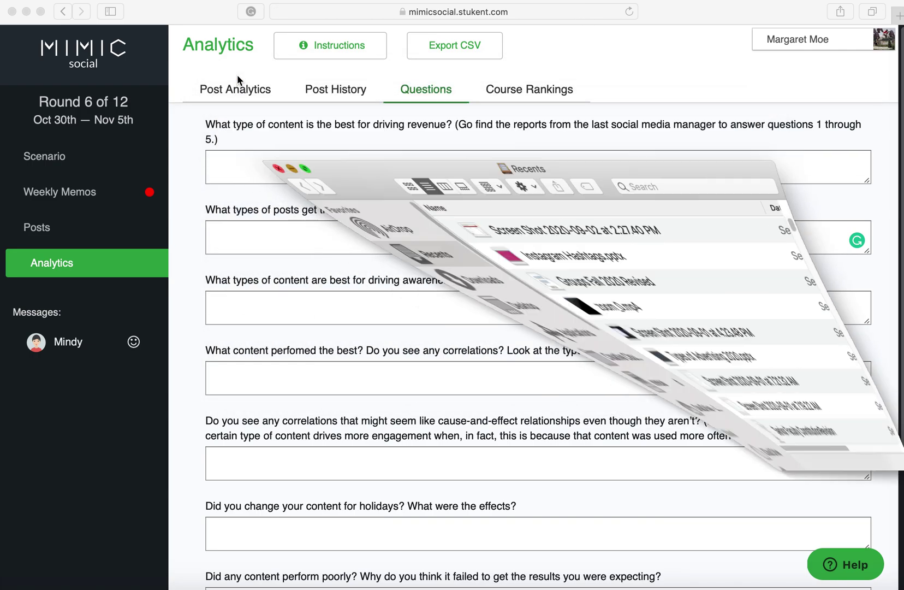
click(576, 60)
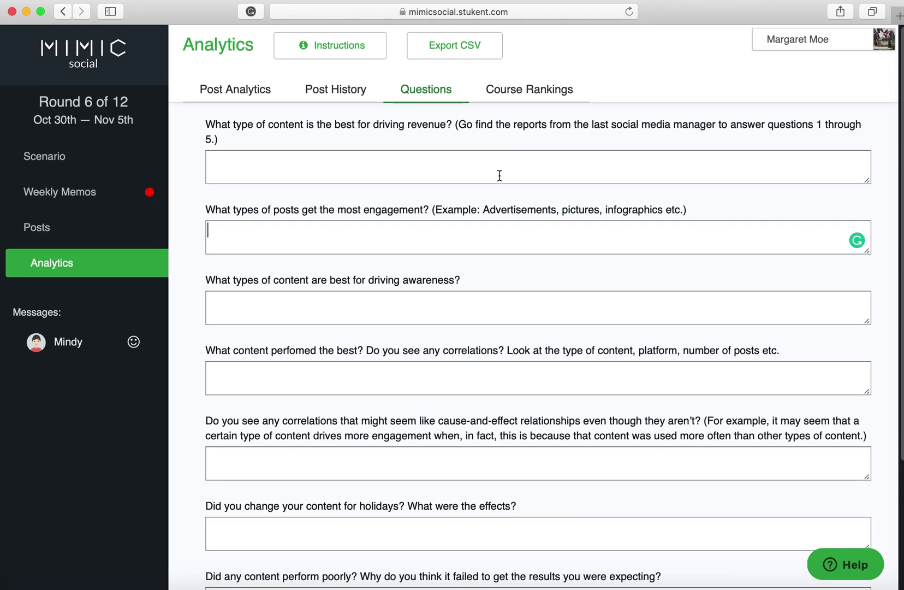
click(16, 566)
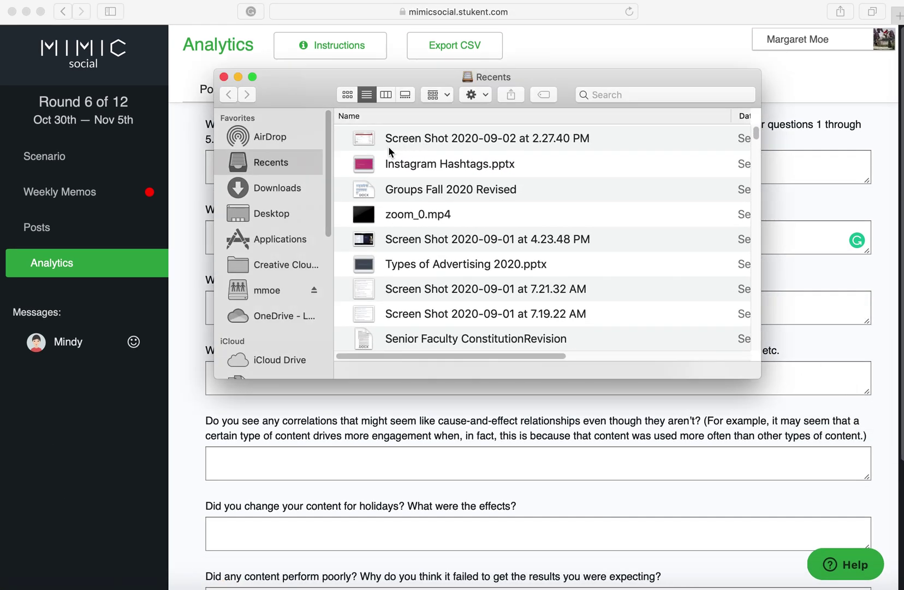
Step: Open the DIGM - 365 Post Details spreadsheet from Desktop > DIGM-365 in Microsoft Excel
click(269, 217)
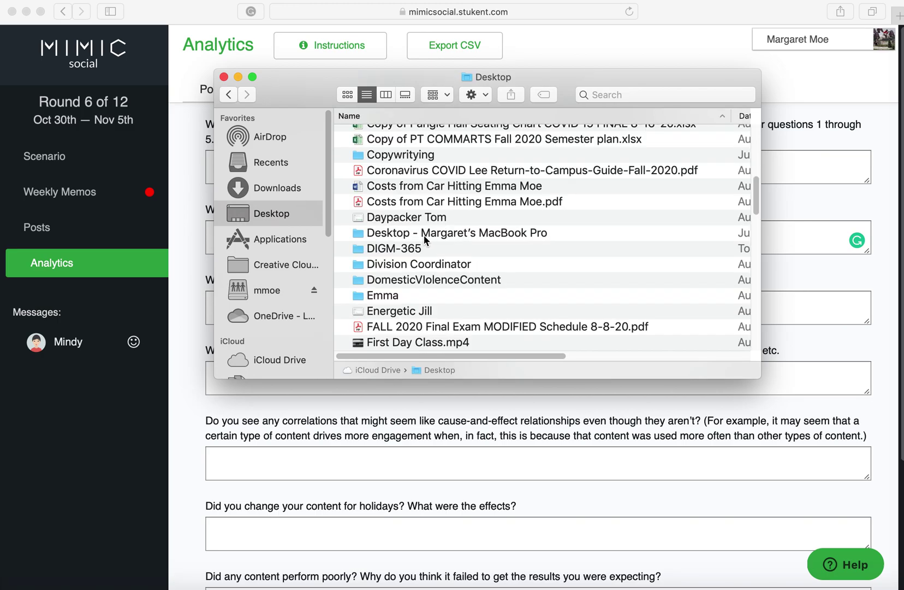
click(389, 250)
double_click(389, 250)
scroll(401, 225, up, 10)
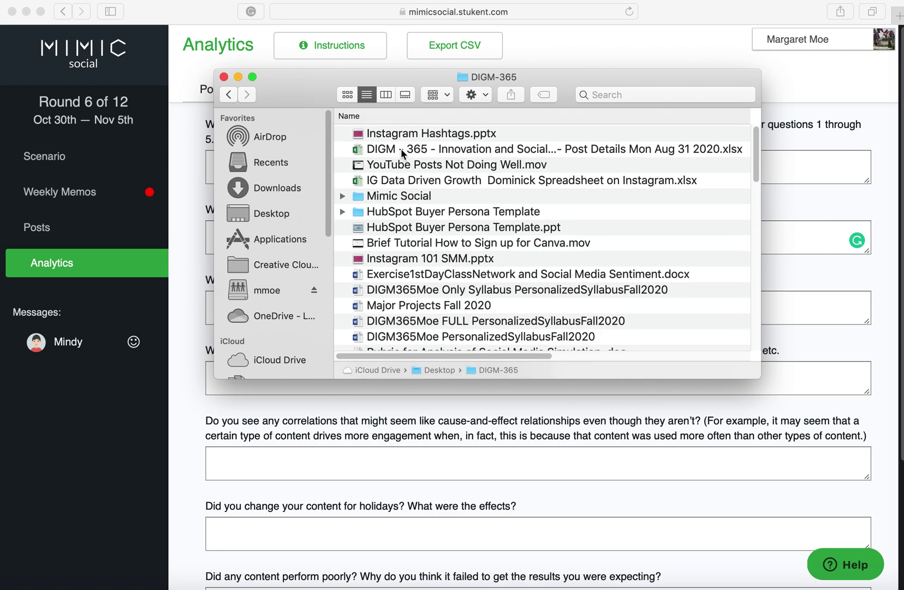
click(453, 151)
right_click(453, 148)
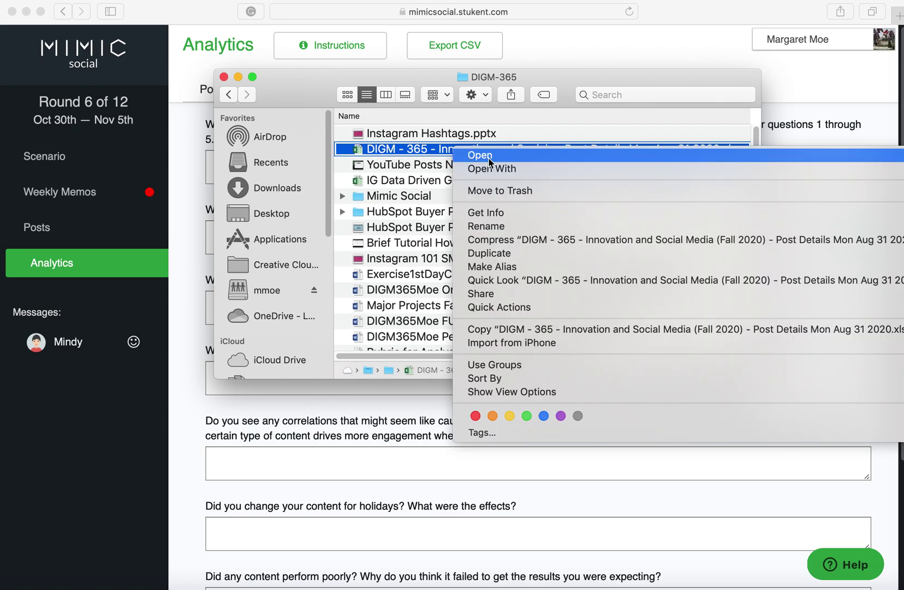
mouse_move(497, 173)
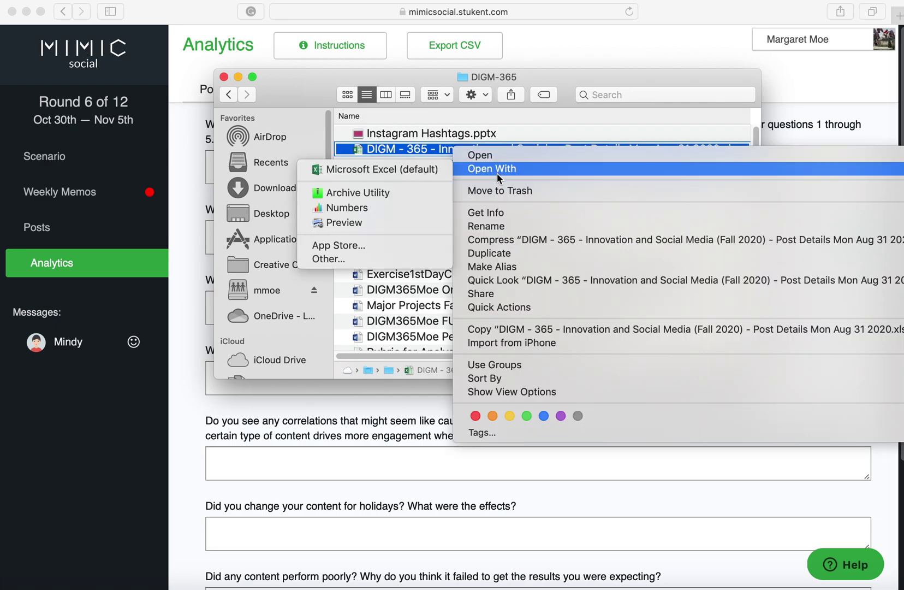
click(382, 171)
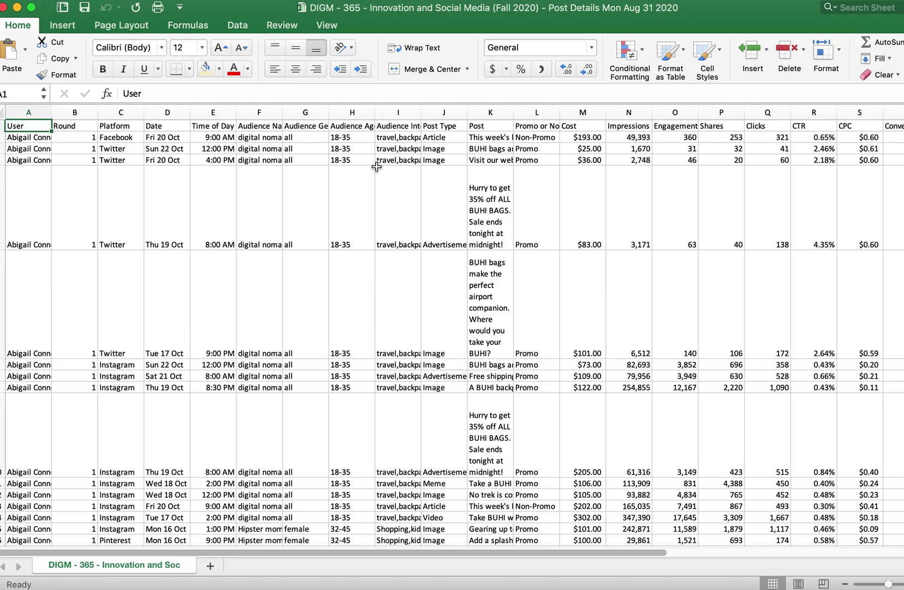
Step: Close the DIGM-365 folder, select Excel's Post Type column J, and lower the window to show Mimic
drag(424, 9, 428, 262)
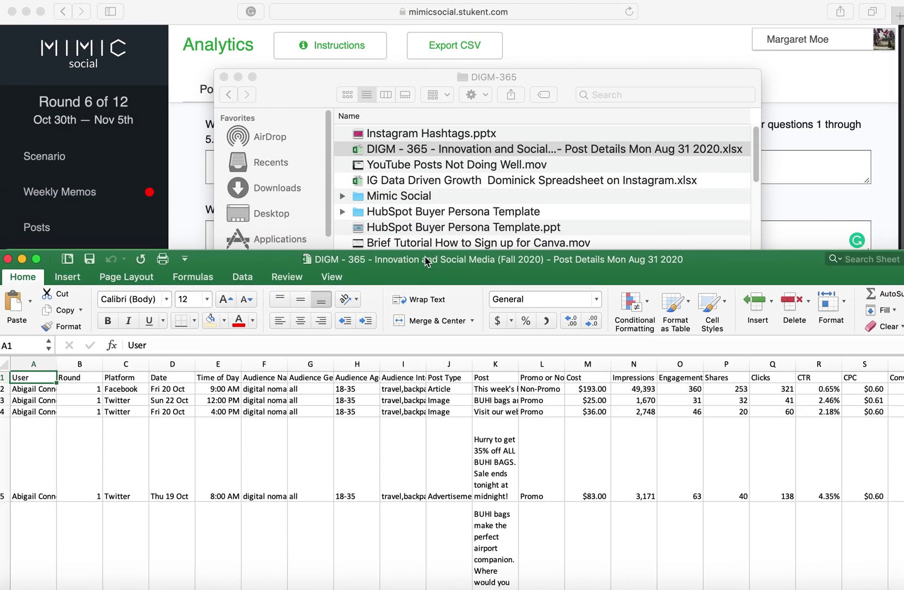
click(224, 77)
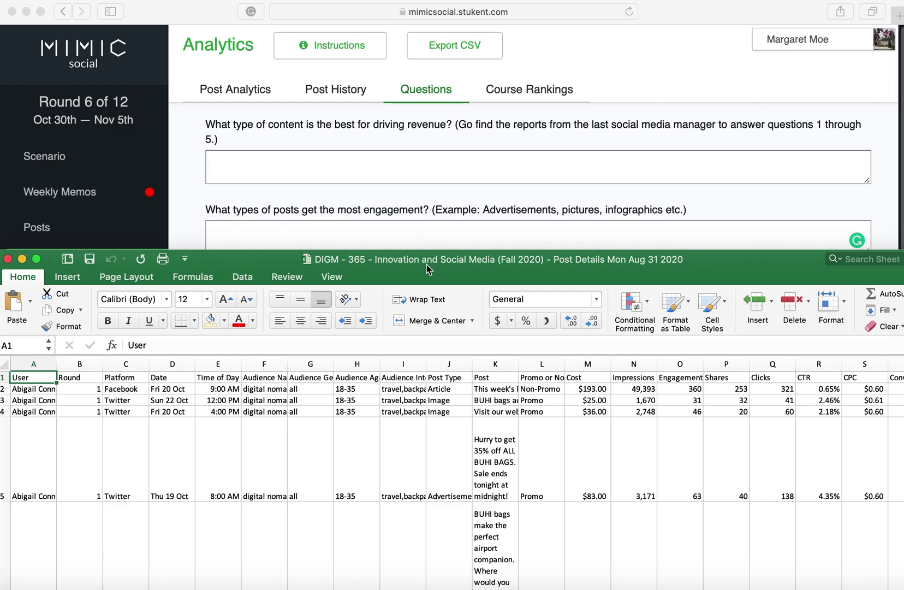
drag(426, 264, 432, 65)
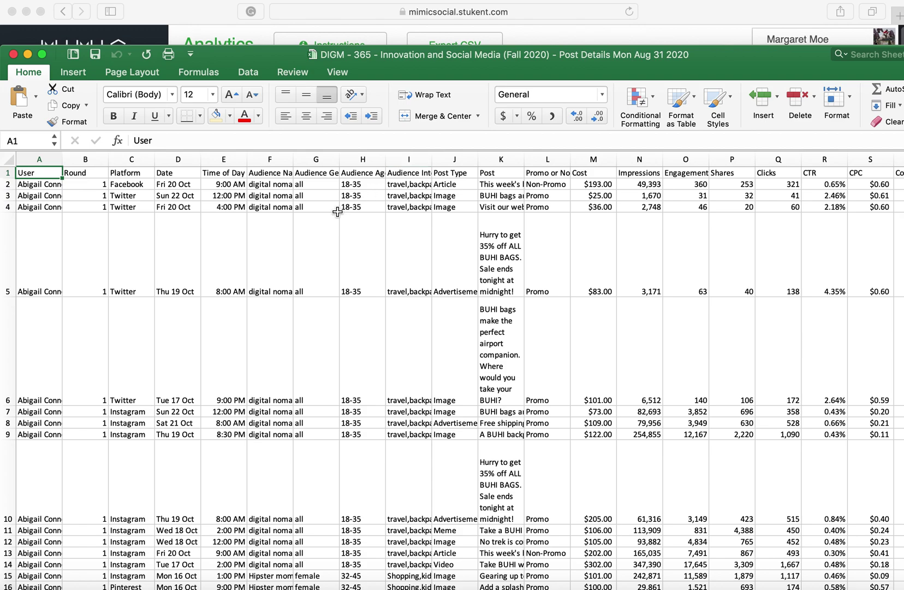
click(455, 159)
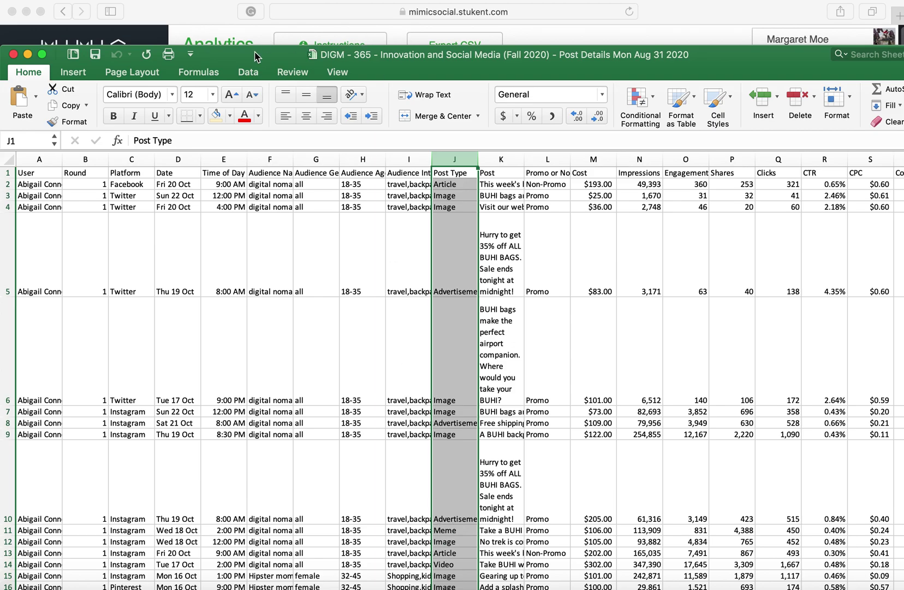
drag(253, 58, 211, 67)
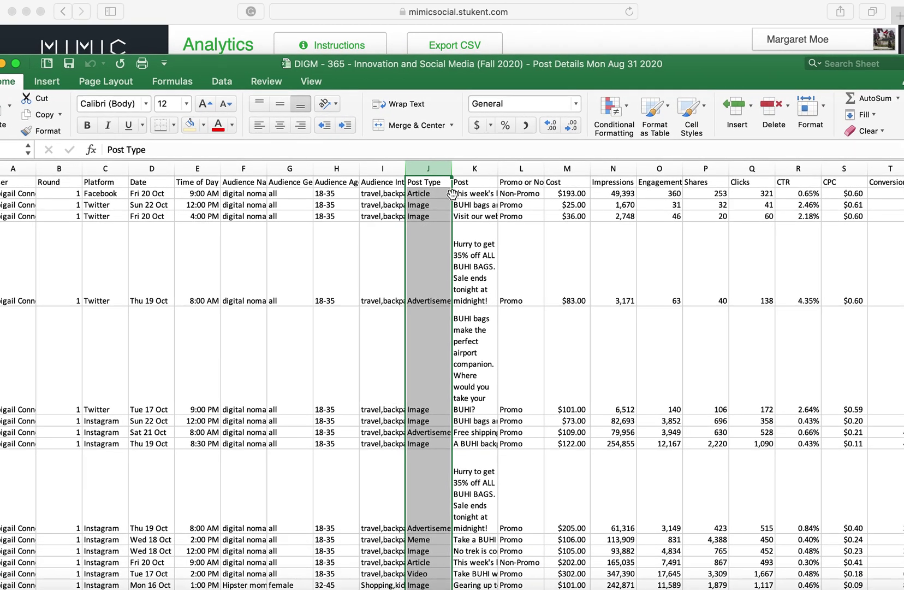
Step: Compare the posts' Engagement values (360, 46, 31, 63, 140, 3,852), then lower Excel to reveal the Questions page
click(675, 194)
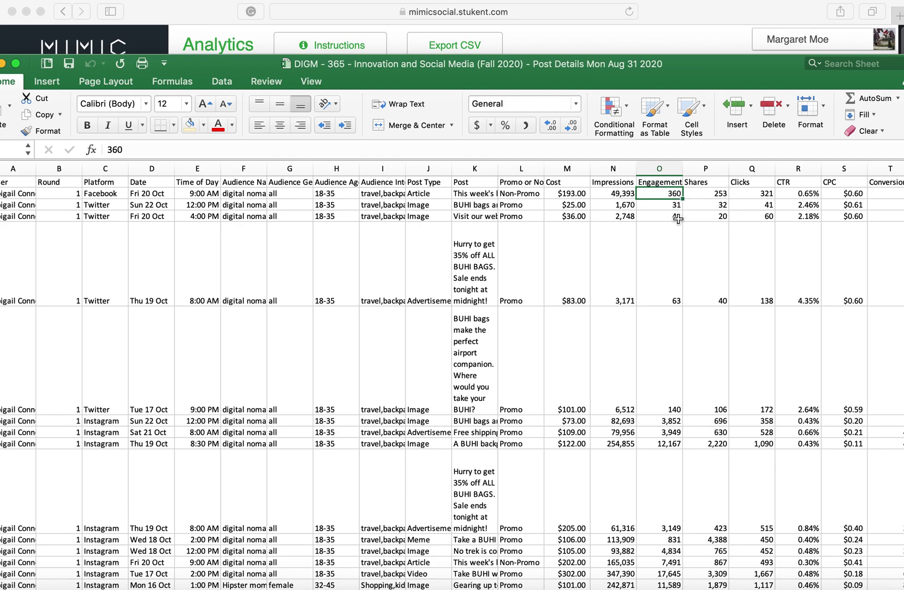
click(678, 218)
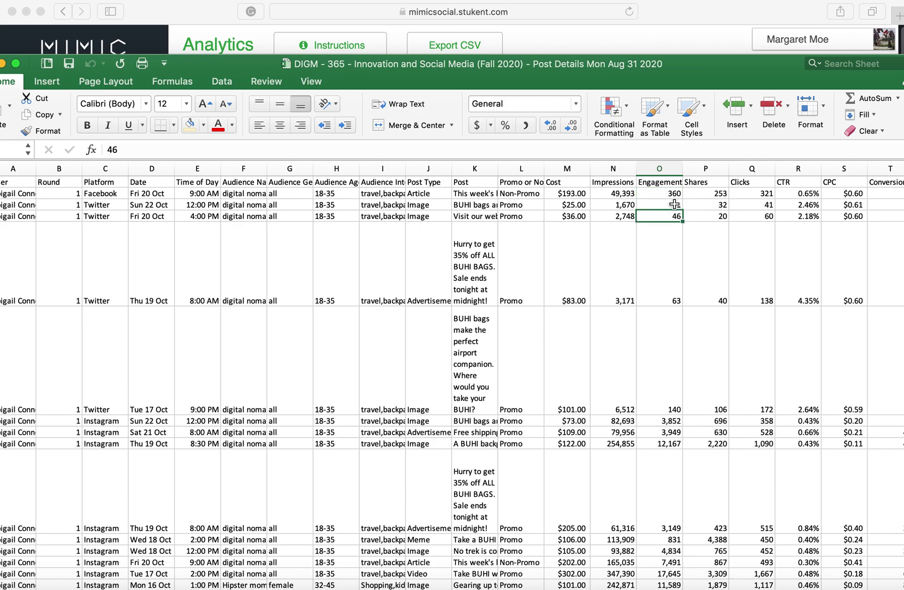
click(675, 207)
click(677, 304)
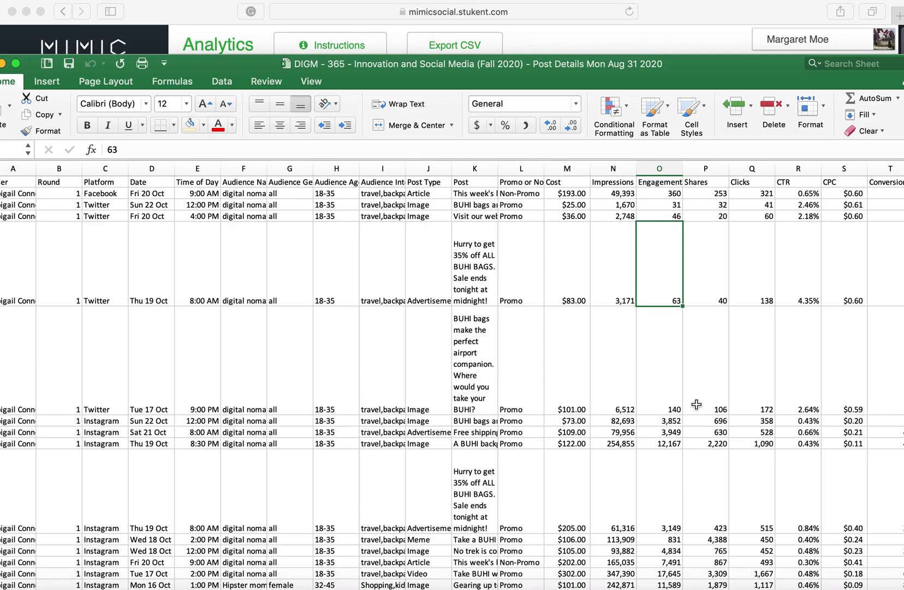
click(676, 408)
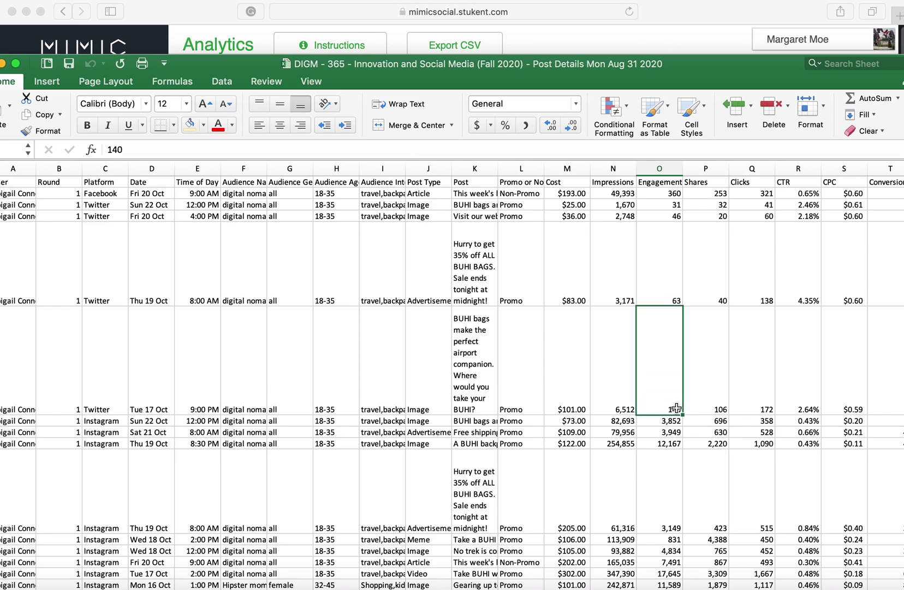
click(671, 422)
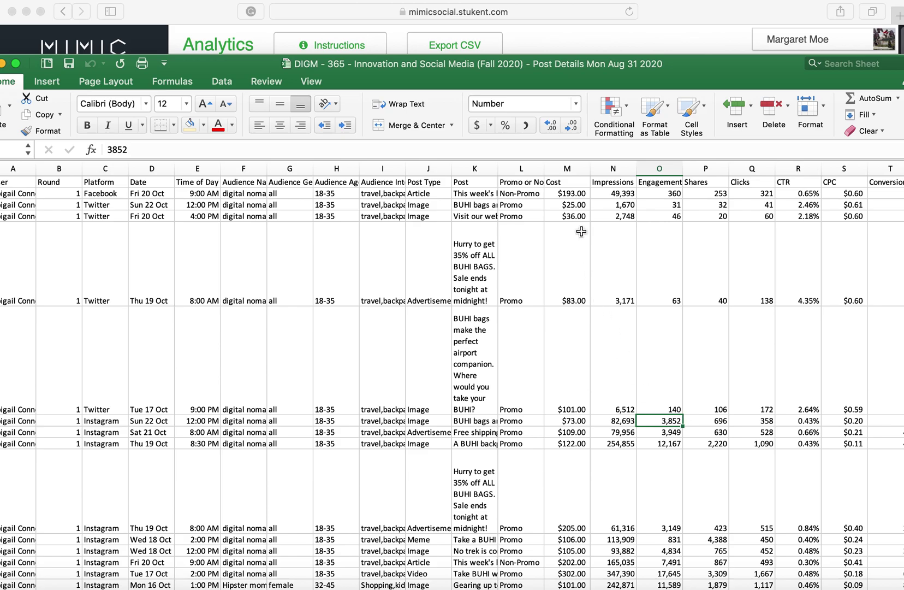
drag(217, 70, 202, 301)
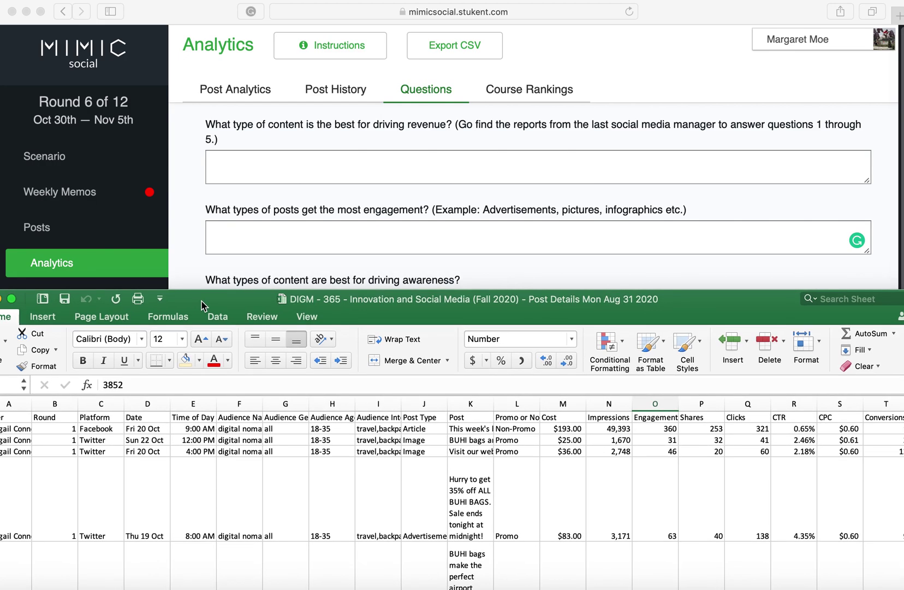
click(222, 233)
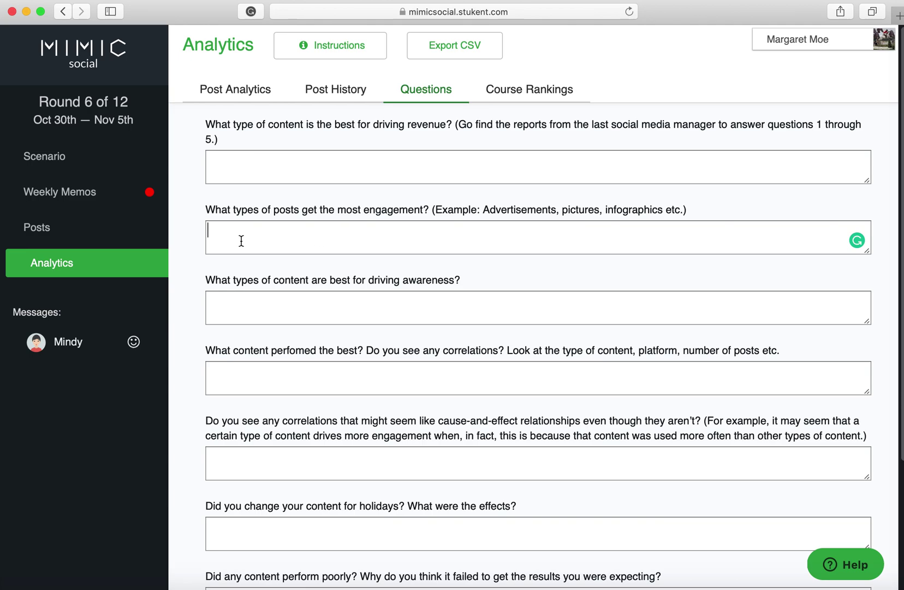
scroll(241, 242, down, 1)
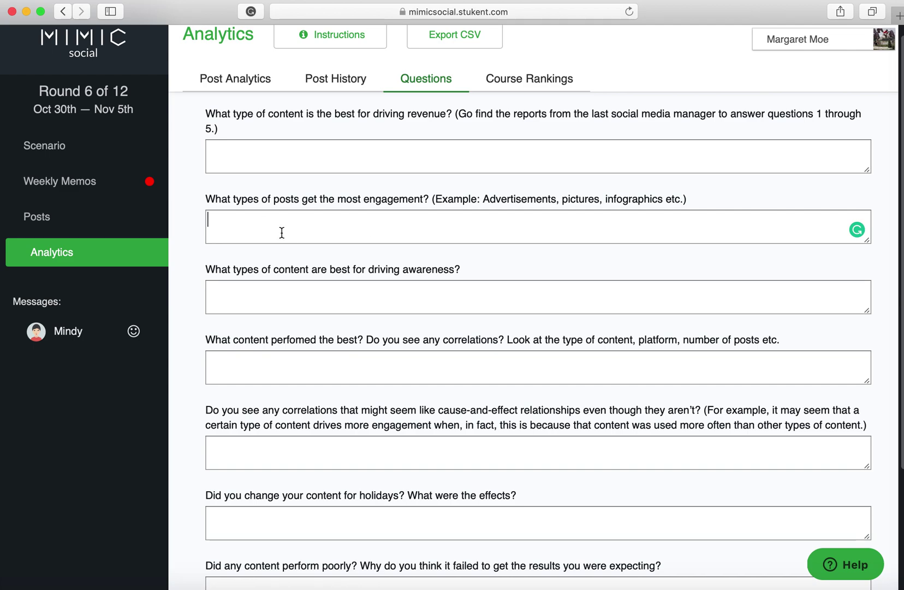
scroll(282, 233, down, 3)
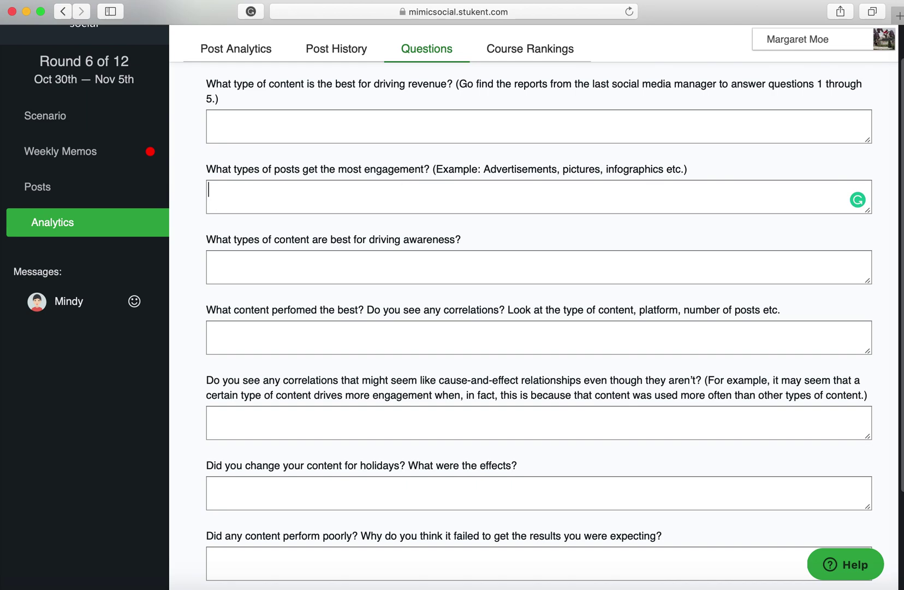
key(super+Tab)
scroll(451, 432, right, 2)
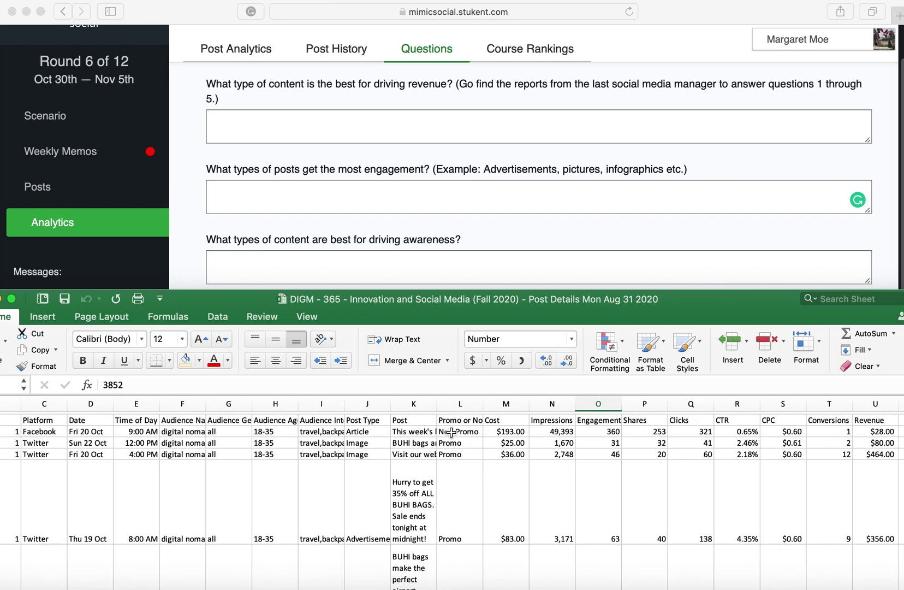
scroll(460, 432, down, 5)
scroll(460, 431, left, 2)
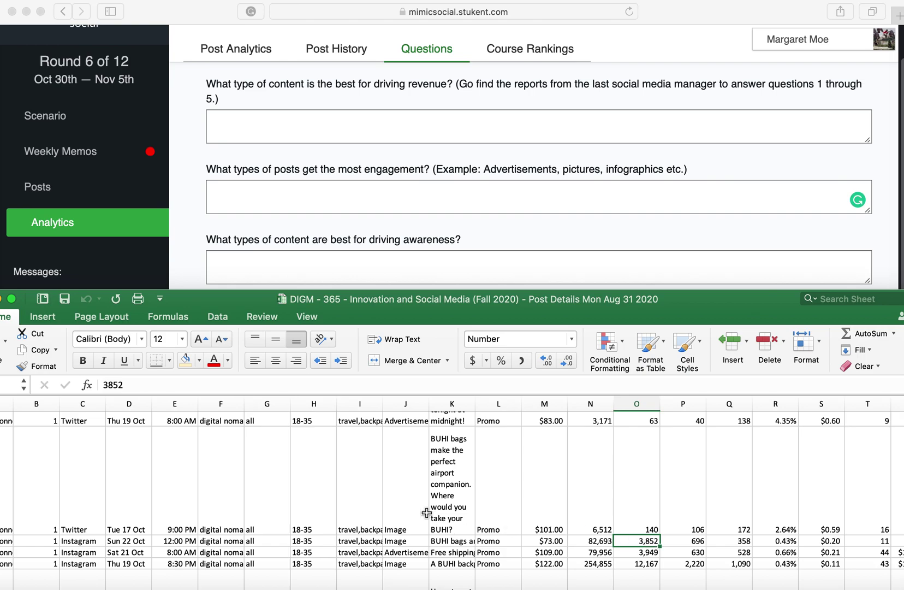
scroll(426, 513, up, 5)
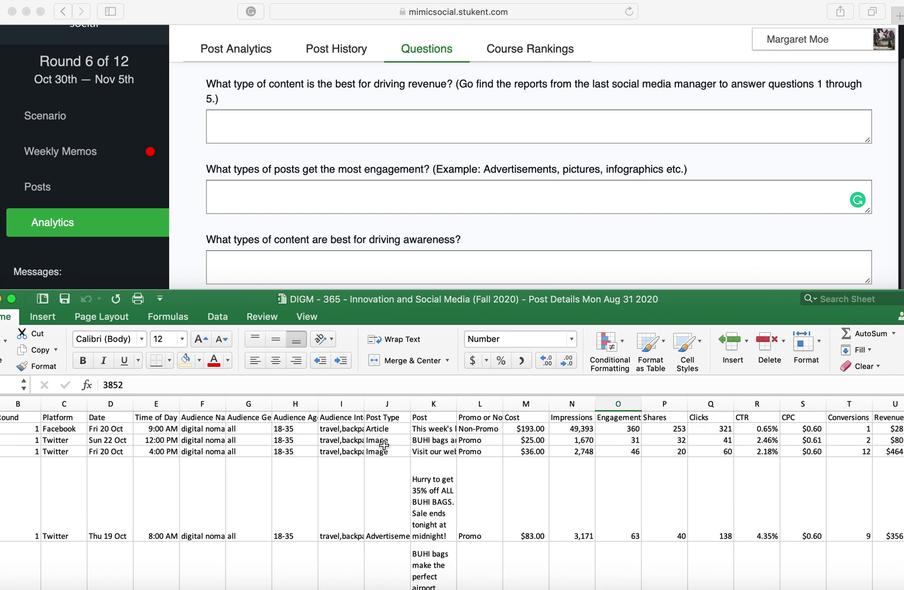
scroll(380, 479, down, 5)
scroll(381, 479, down, 3)
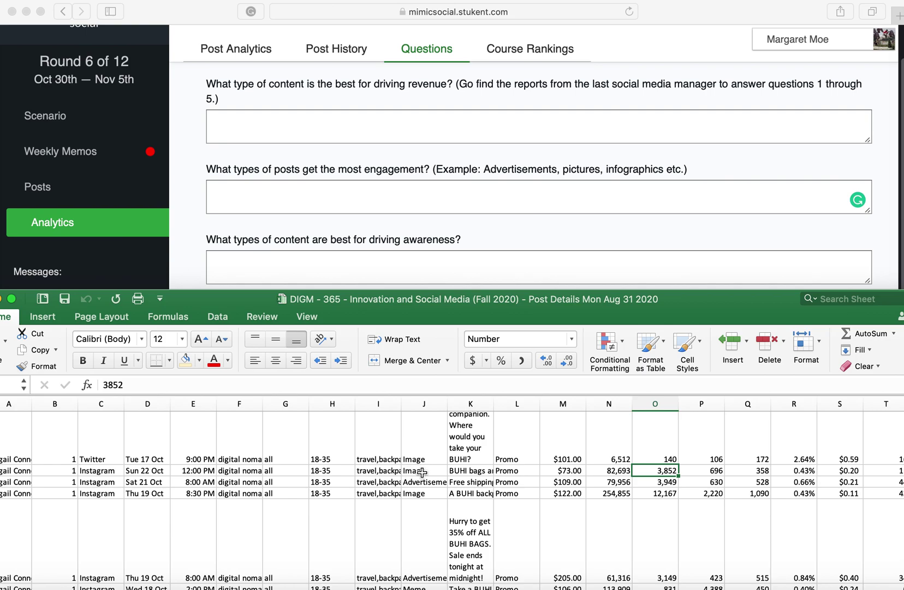
click(228, 198)
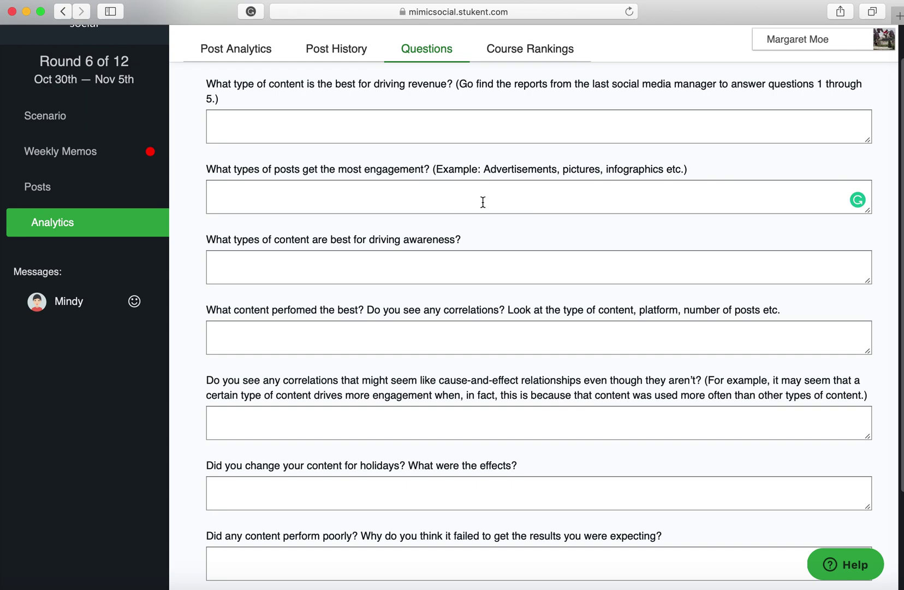
Step: Select the driving-awareness answer box, then bring the post details sheet up and scroll to its Impressions columns
click(245, 266)
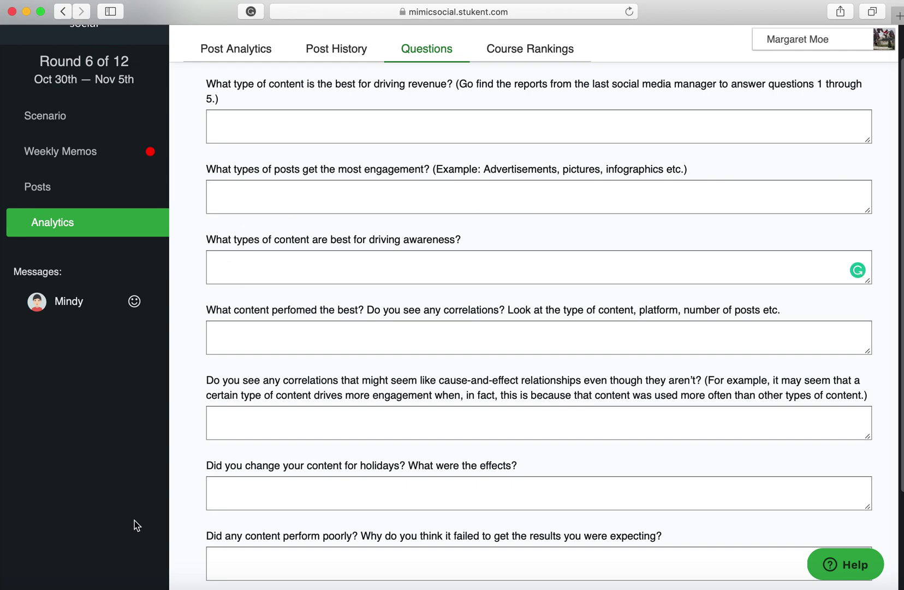
mouse_move(361, 587)
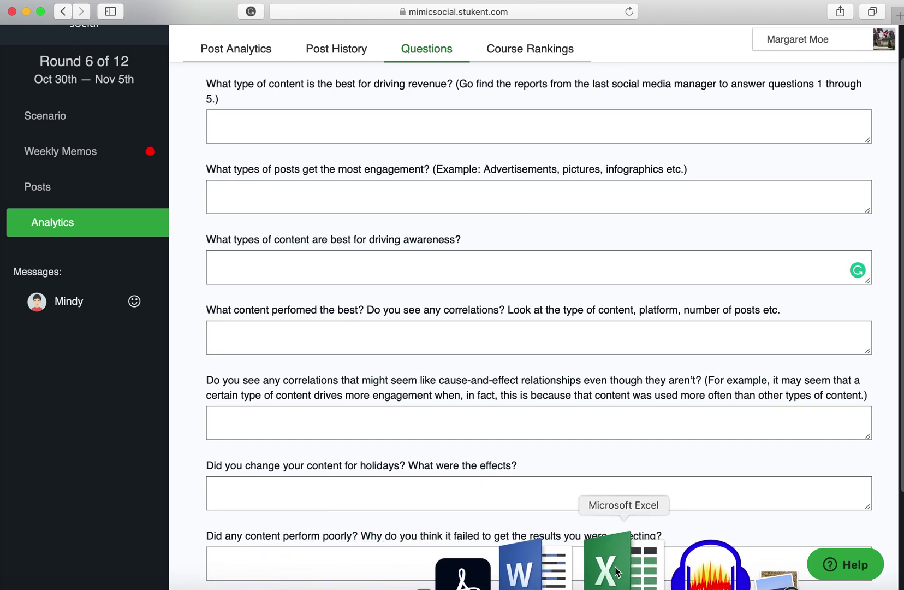
click(616, 571)
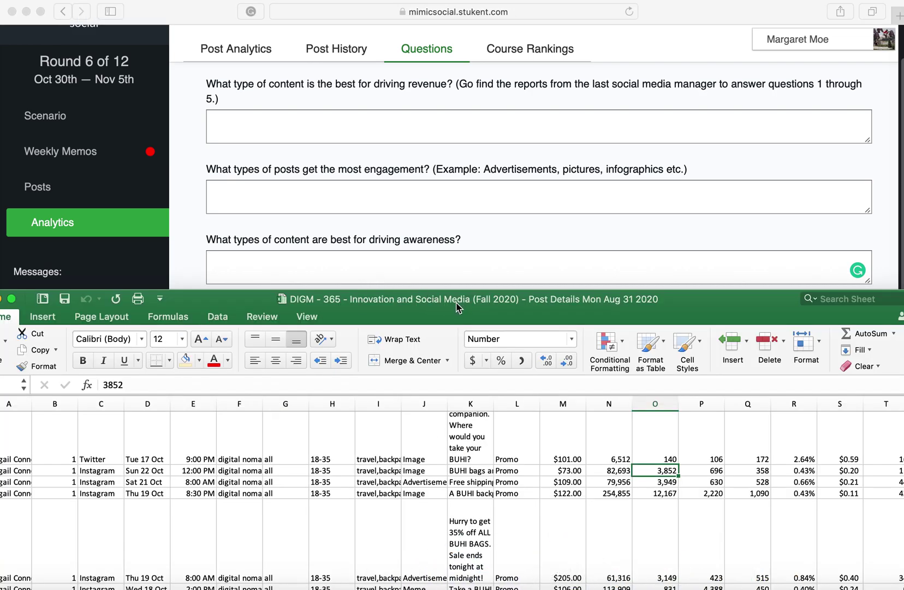
drag(457, 307, 463, 202)
scroll(550, 347, up, 5)
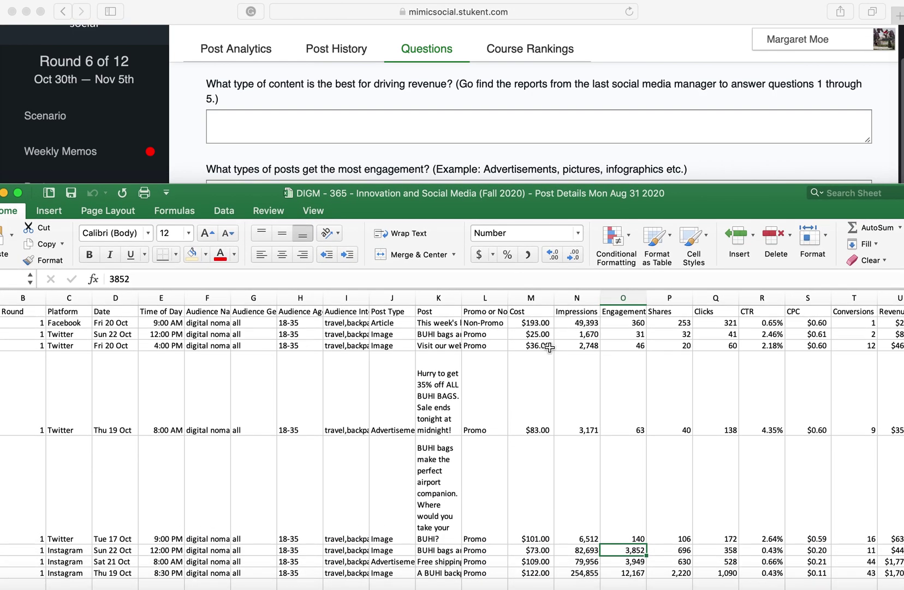
scroll(550, 348, right, 2)
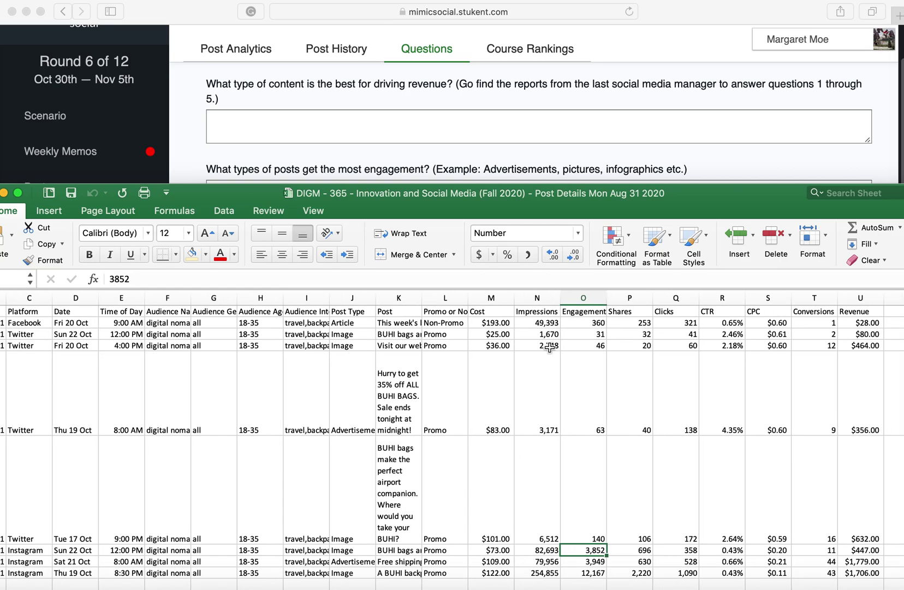
scroll(550, 348, left, 3)
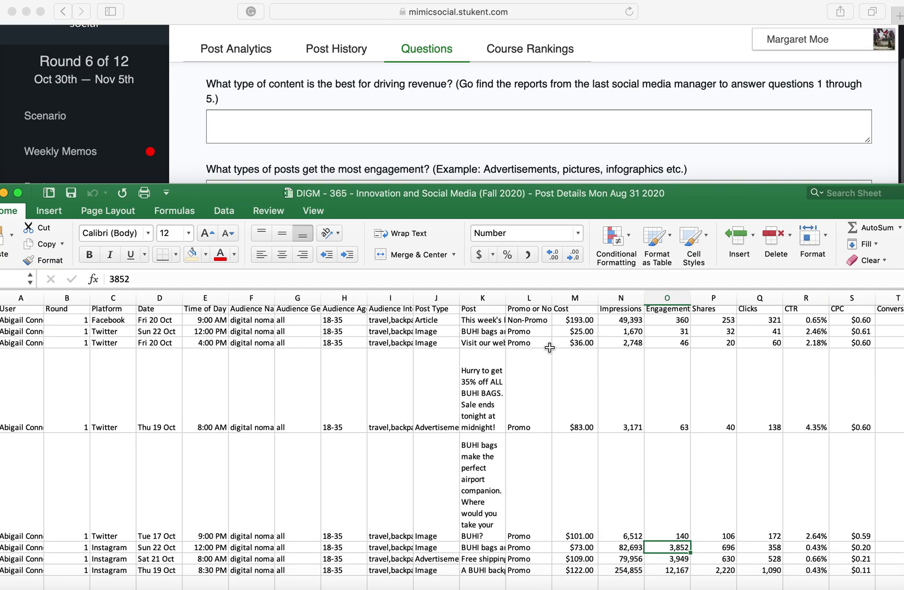
scroll(550, 347, right, 1)
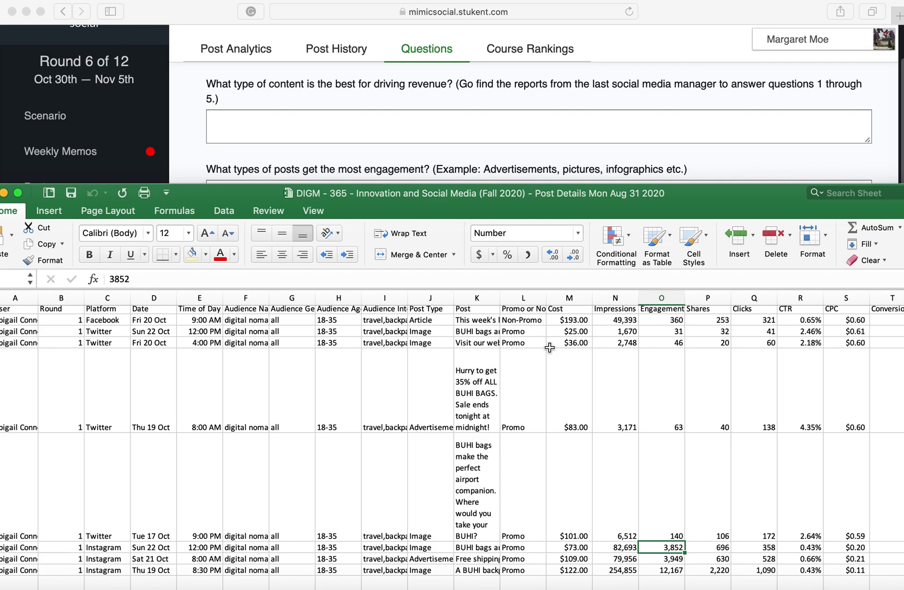
scroll(608, 332, right, 2)
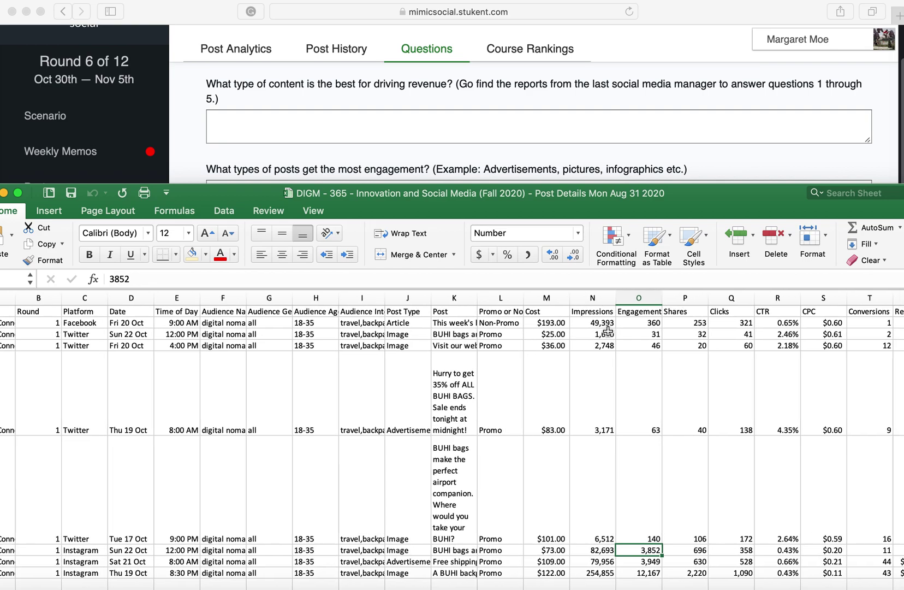
scroll(608, 332, right, 1)
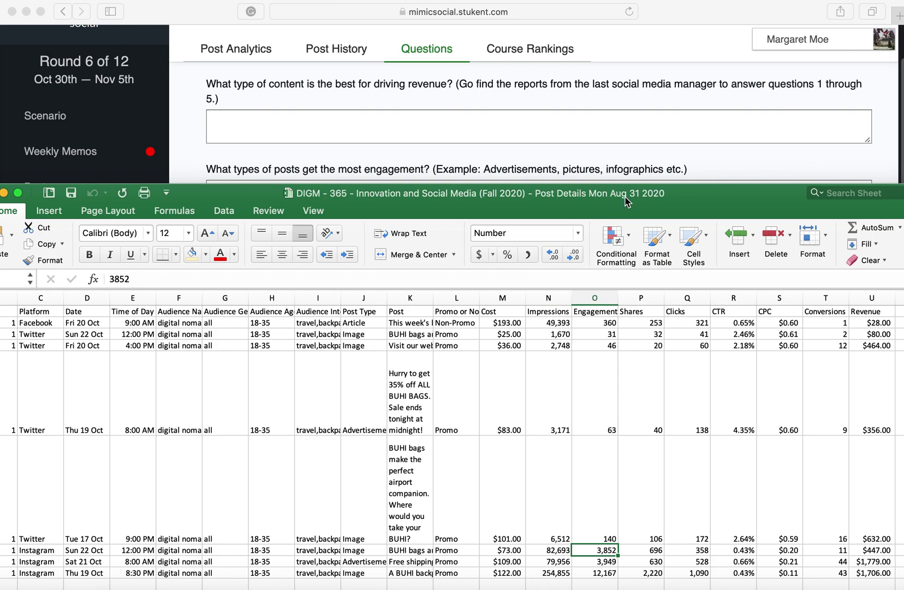
Step: Read impressions 49,393 and 82,693 and the Instagram post's 3,852 engagements, then return to Mimic Social's Questions page
click(544, 323)
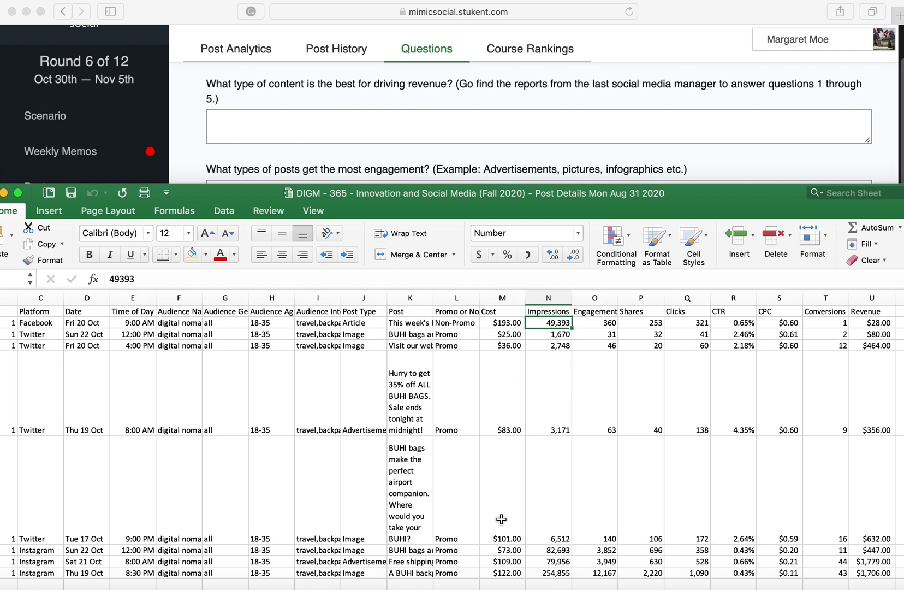
click(558, 552)
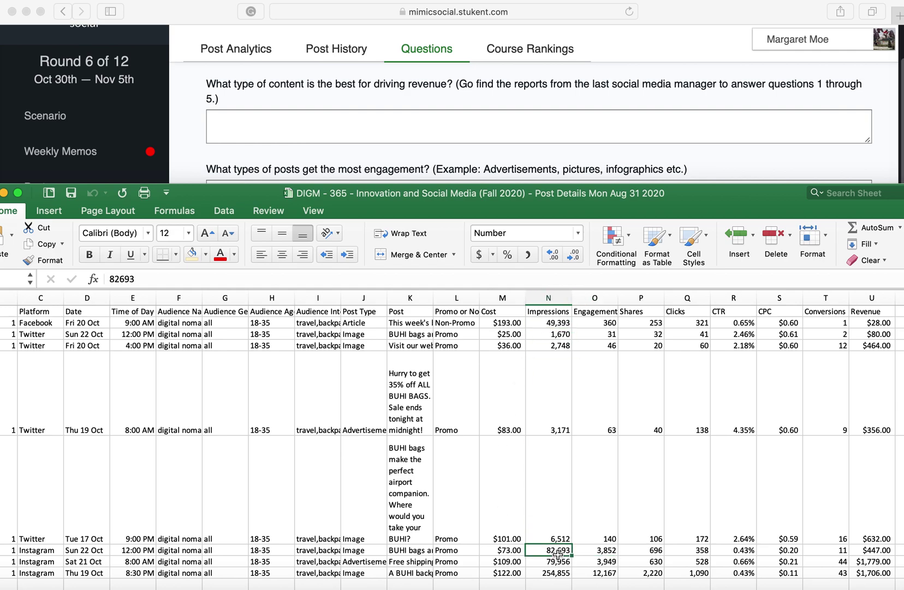
click(607, 550)
click(554, 552)
click(609, 125)
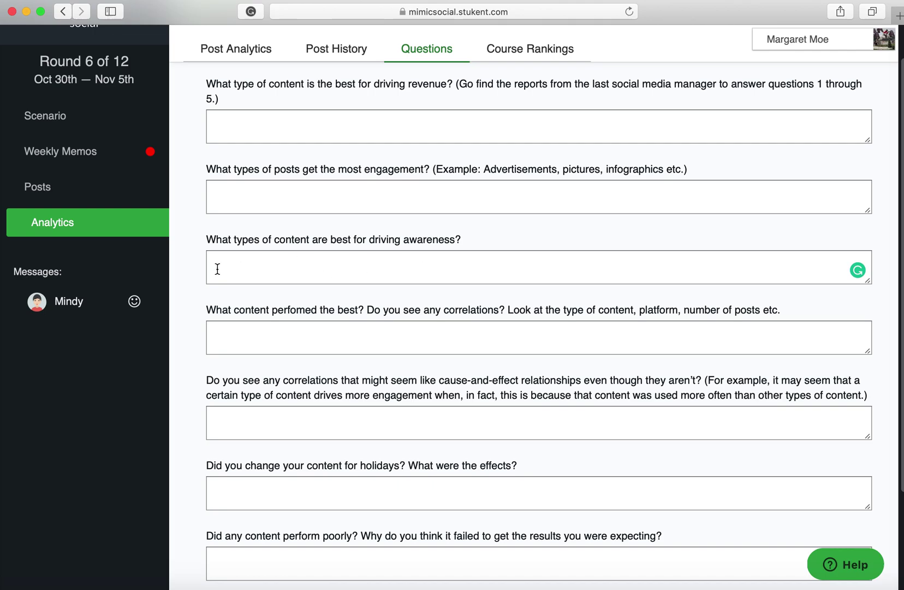
scroll(410, 267, down, 5)
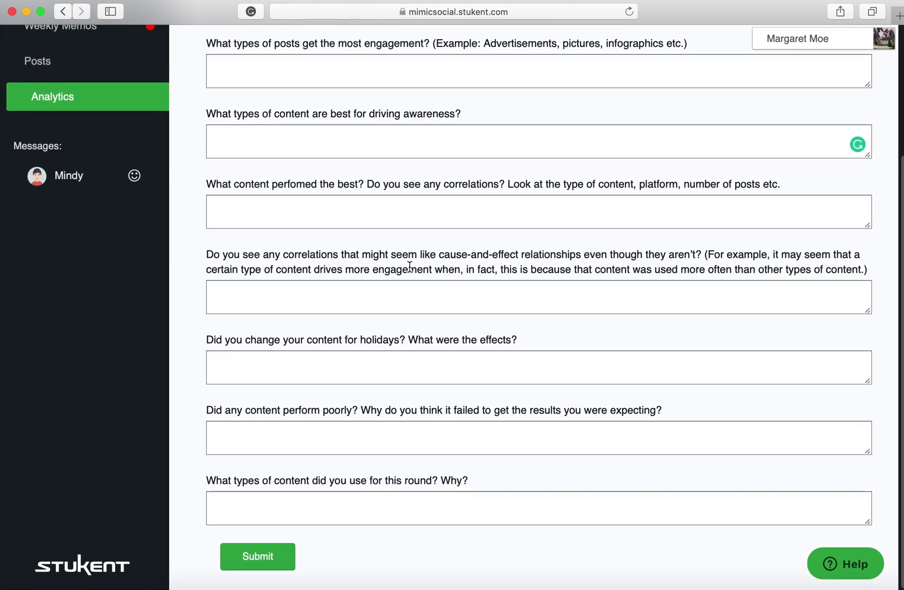
scroll(395, 178, up, 6)
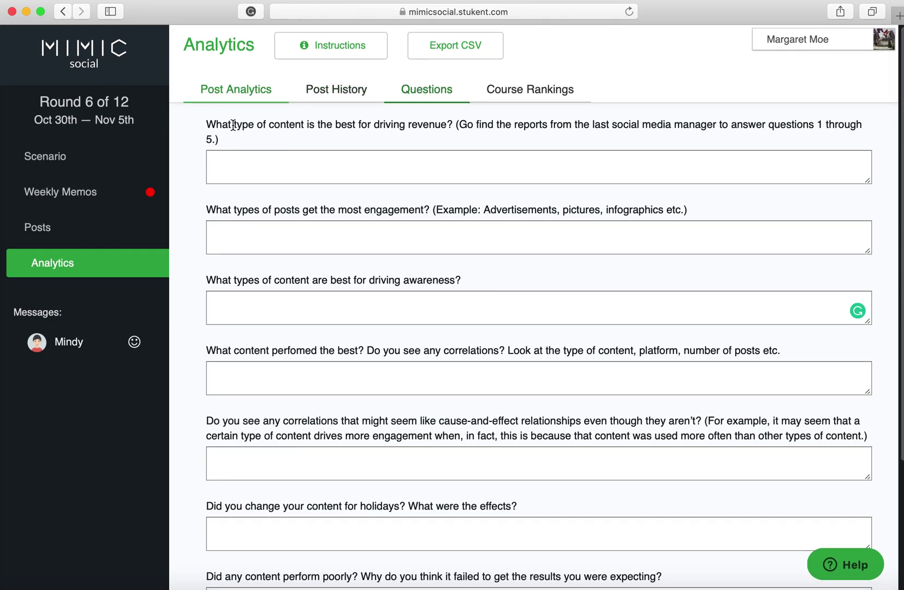
Step: Export both Post Analytics and Post History data as CSV files
click(236, 90)
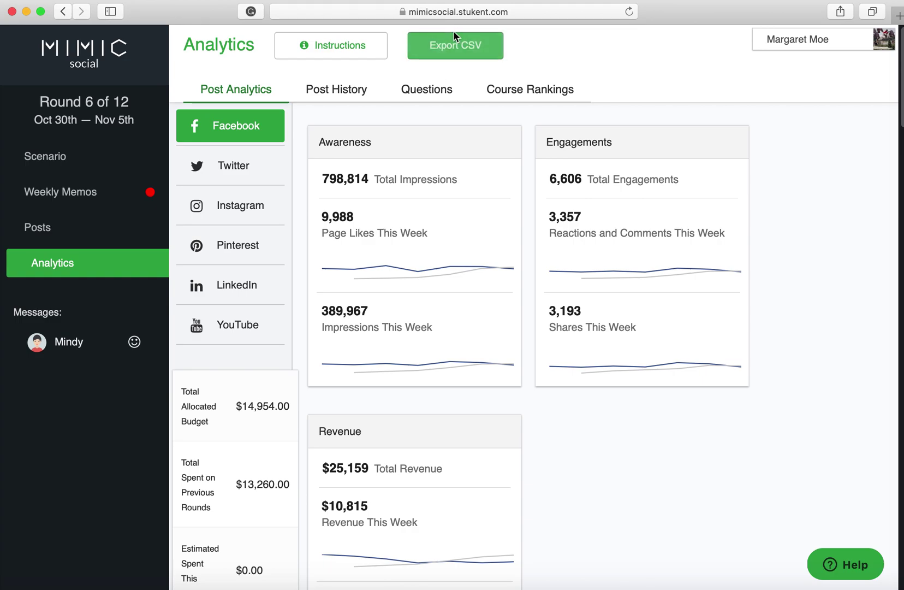
click(493, 48)
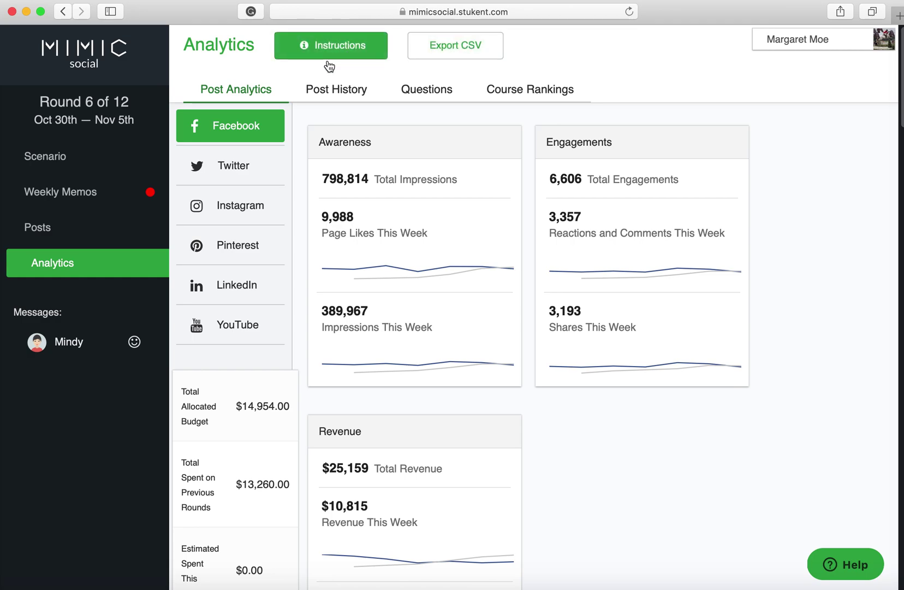
click(343, 99)
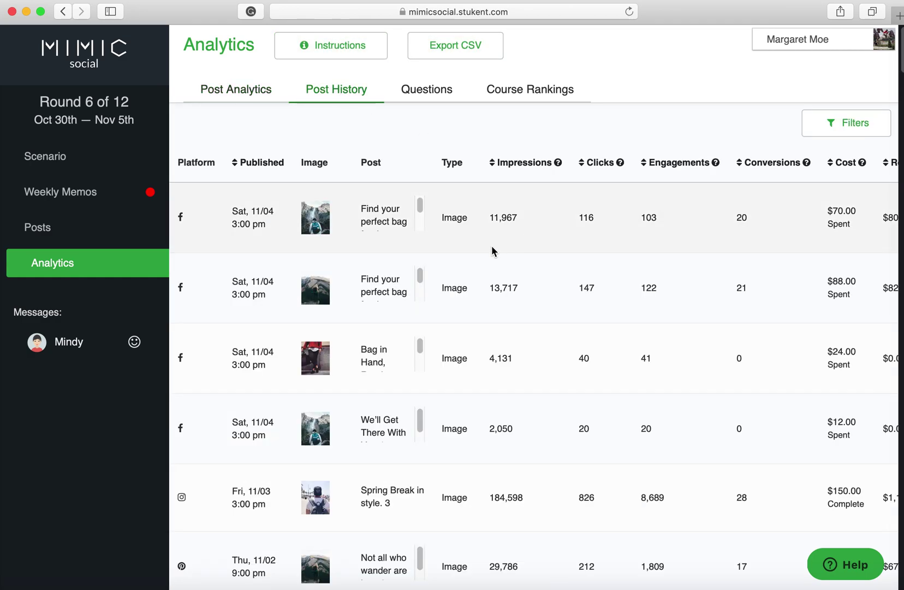
click(464, 55)
click(462, 49)
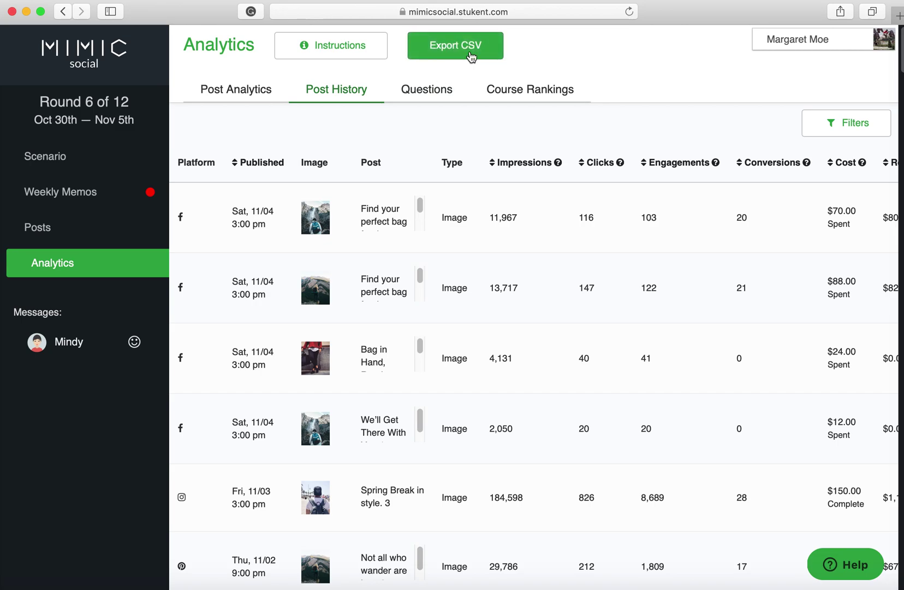
click(468, 55)
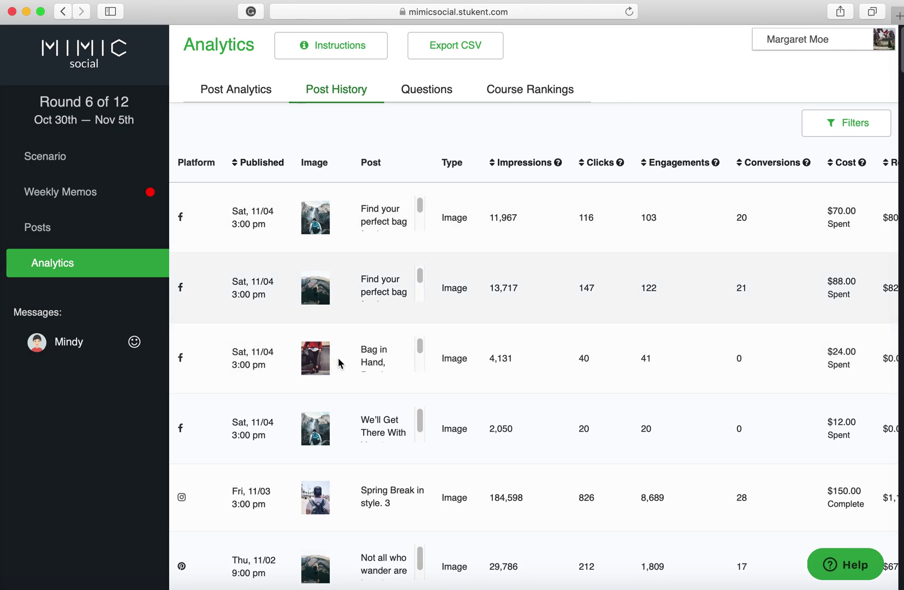
Step: Scroll through the Post History table of publish times, impressions, clicks, engagements, conversions and cost
scroll(568, 282, right, 3)
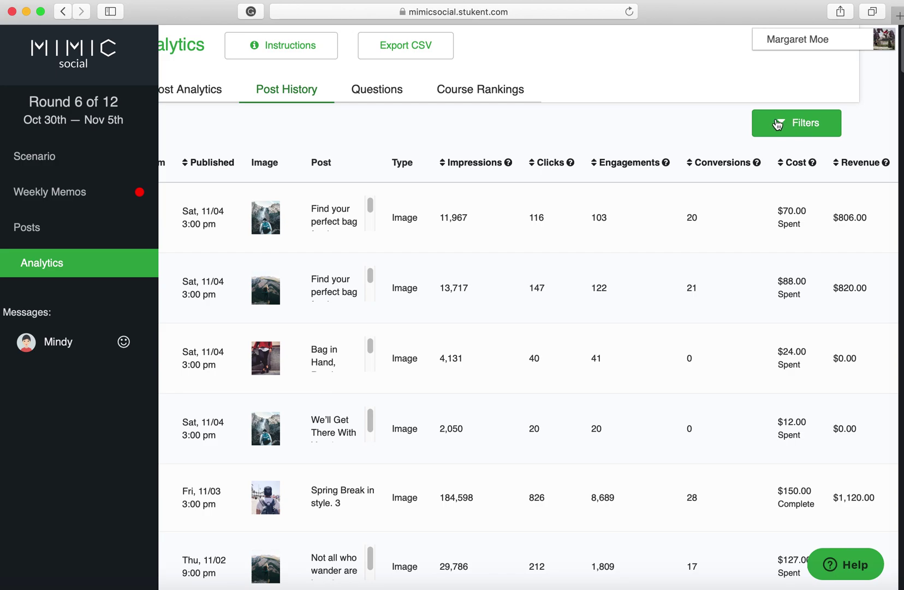
scroll(501, 191, left, 3)
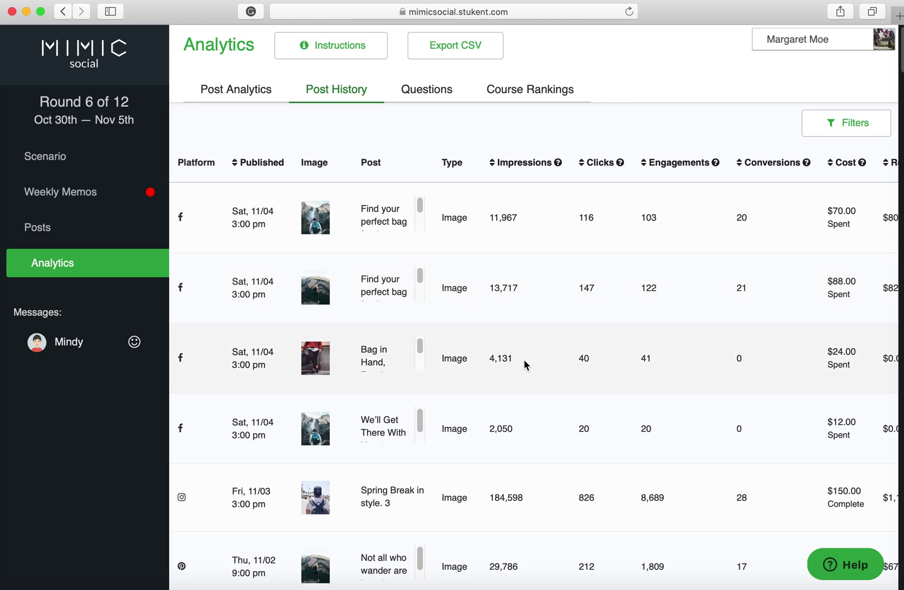
scroll(524, 362, down, 1)
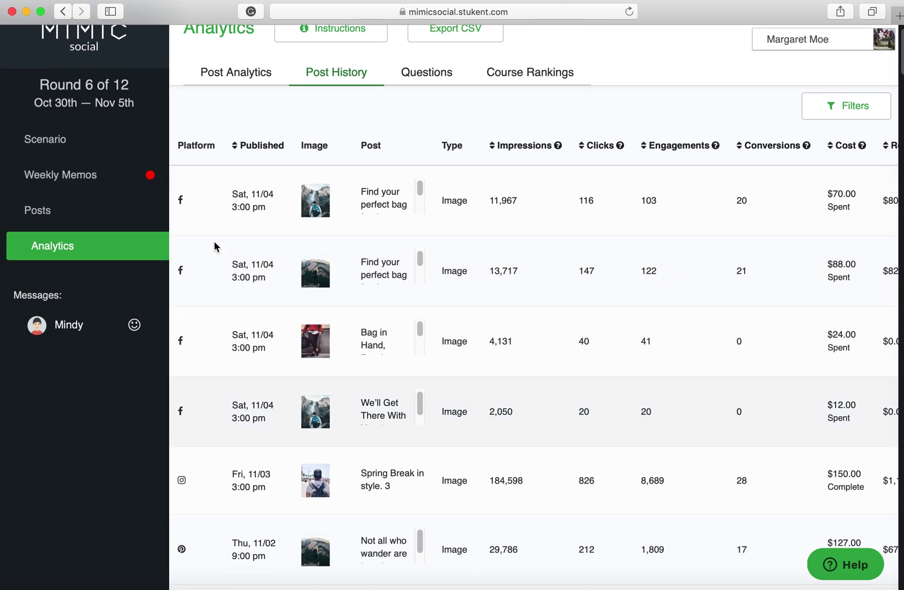
scroll(221, 417, down, 1)
scroll(220, 417, down, 10)
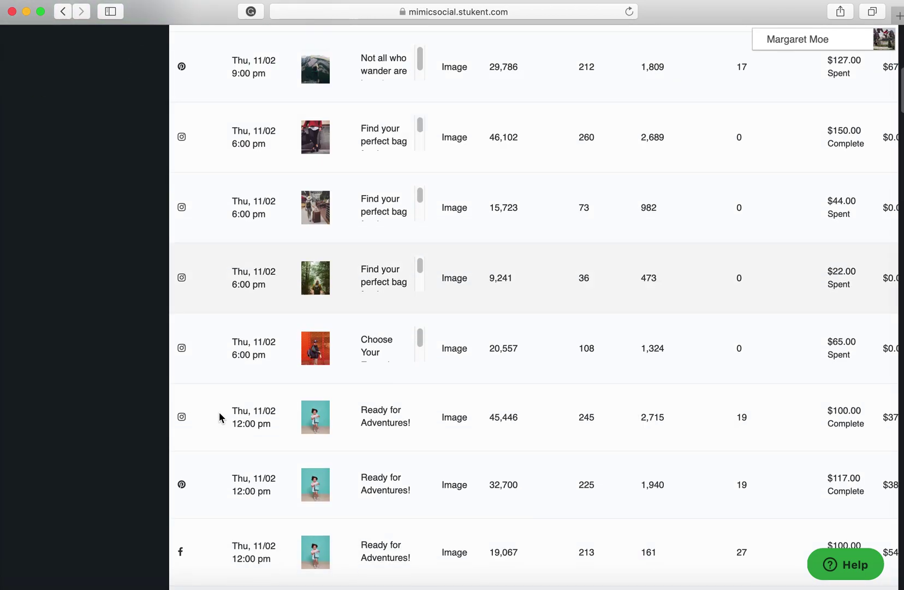
scroll(221, 417, right, 2)
scroll(219, 417, up, 10)
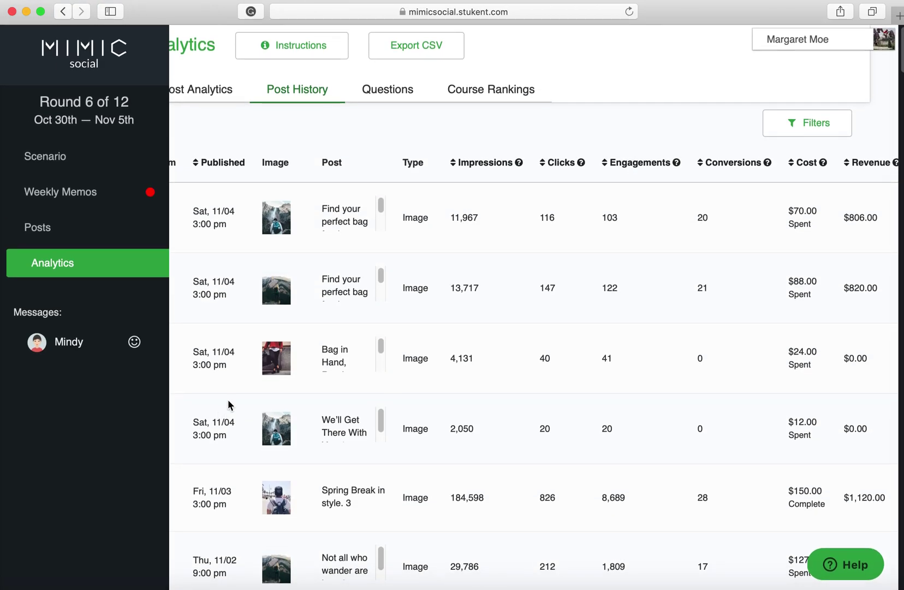
scroll(240, 142, left, 1)
scroll(242, 148, left, 2)
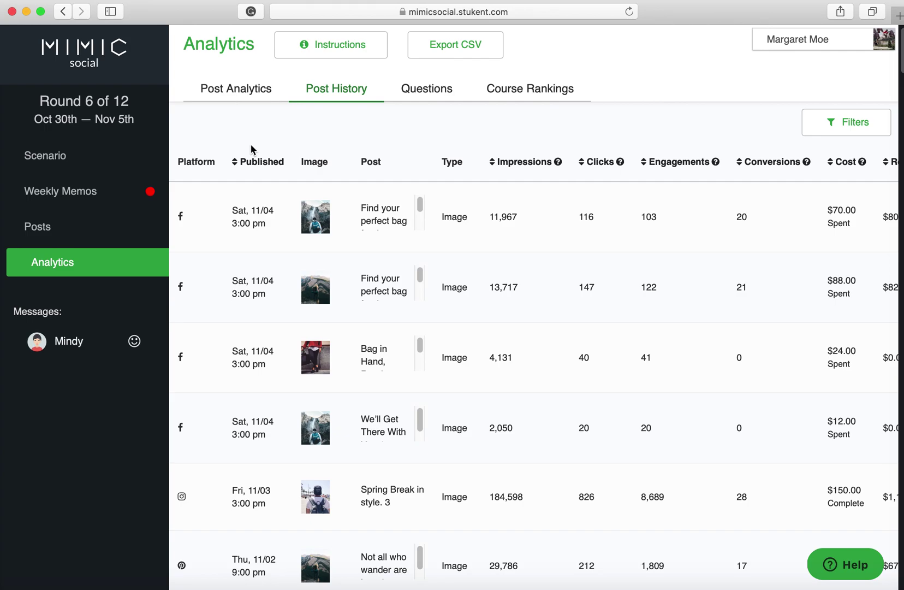
Step: Review Course Rankings (rank 1 of 1, $89,626.00 revenue) across to Conversions and Revenue, then return to Questions
click(429, 90)
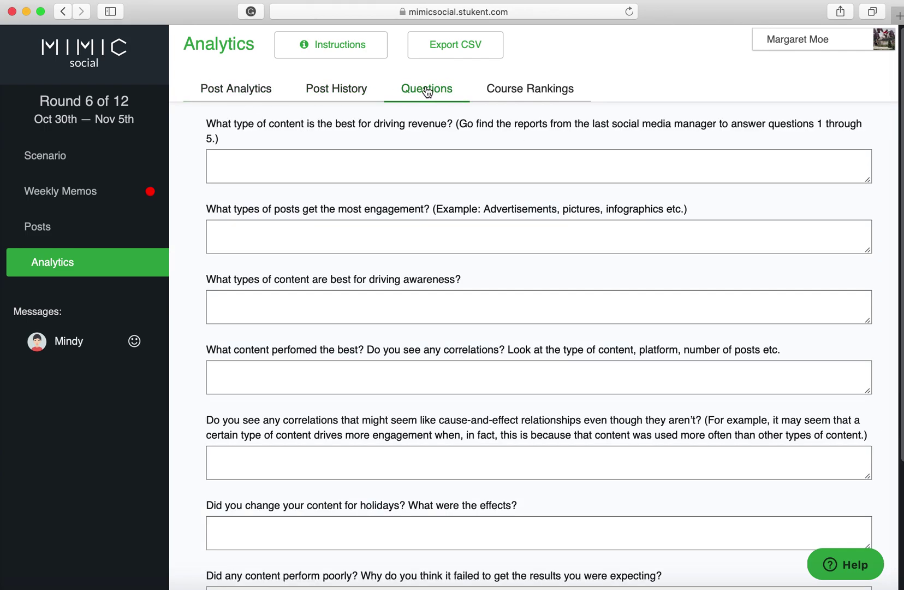
click(533, 90)
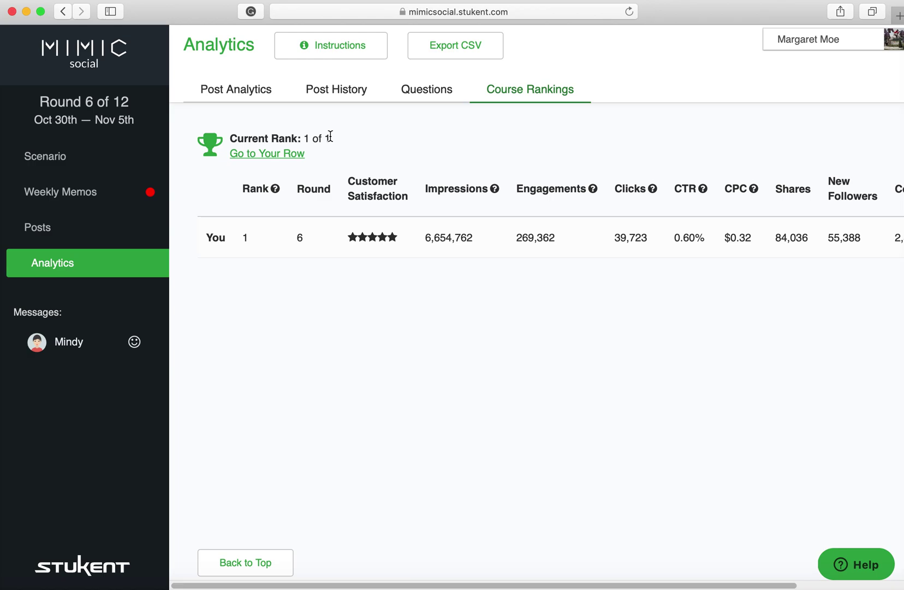
scroll(330, 136, right, 3)
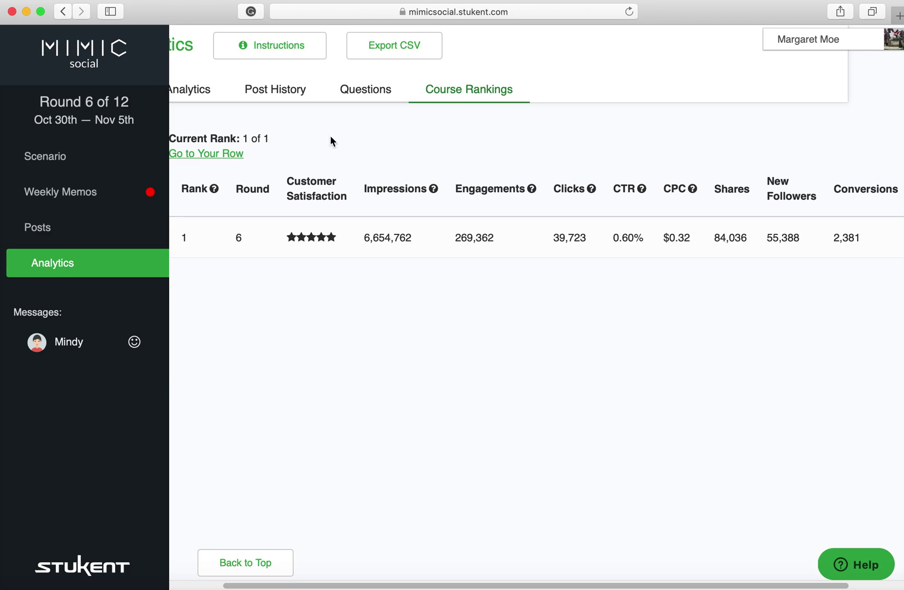
scroll(330, 139, left, 3)
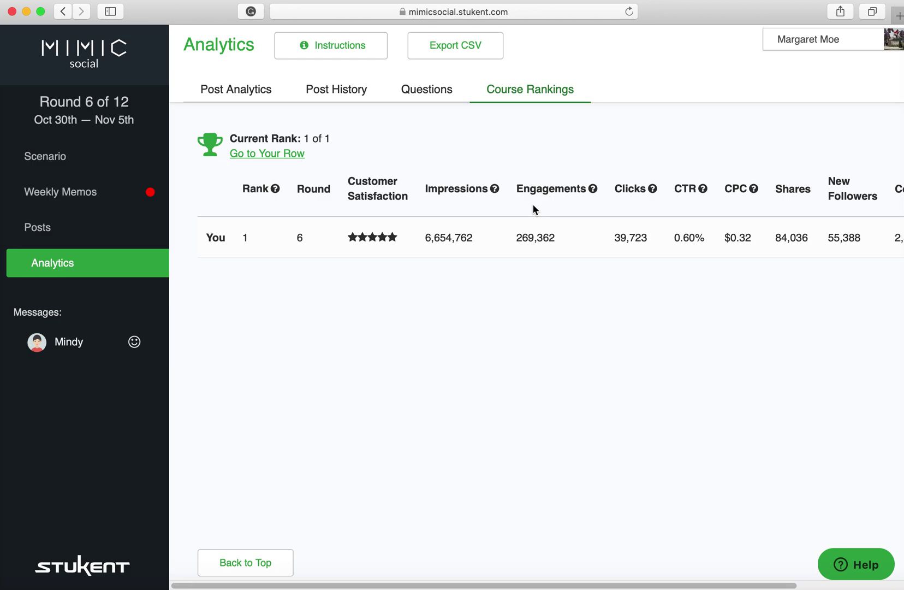
scroll(533, 207, right, 2)
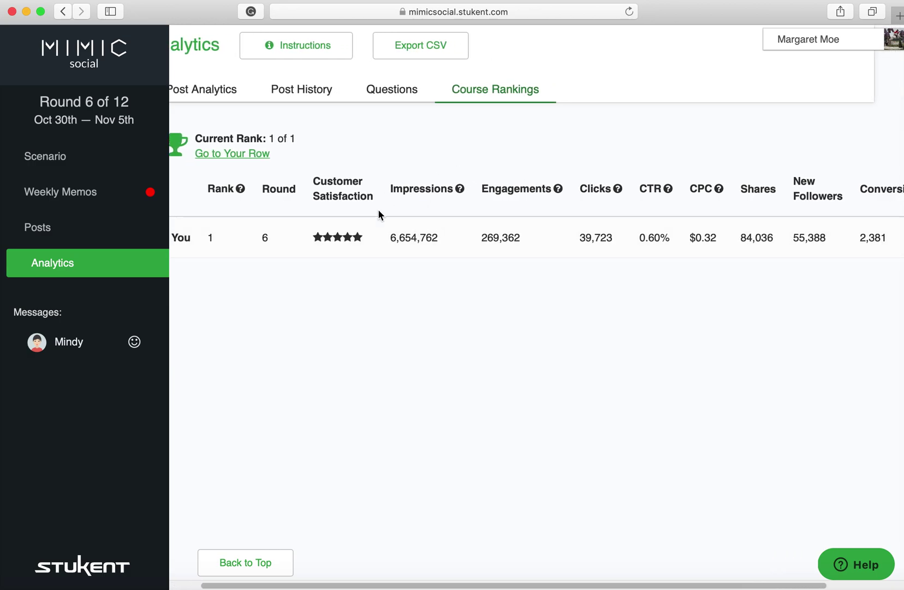
scroll(525, 175, right, 4)
scroll(485, 172, right, 1)
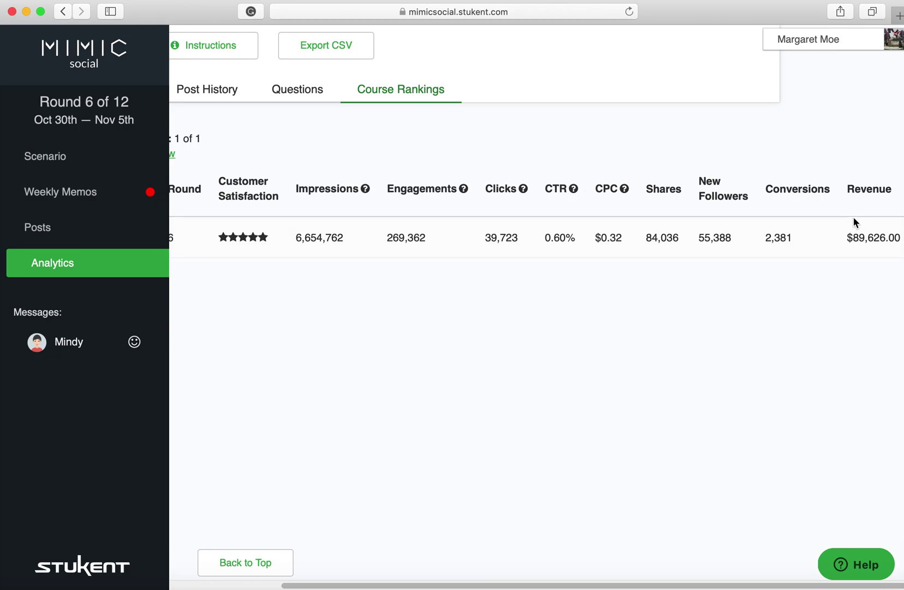
scroll(348, 182, left, 7)
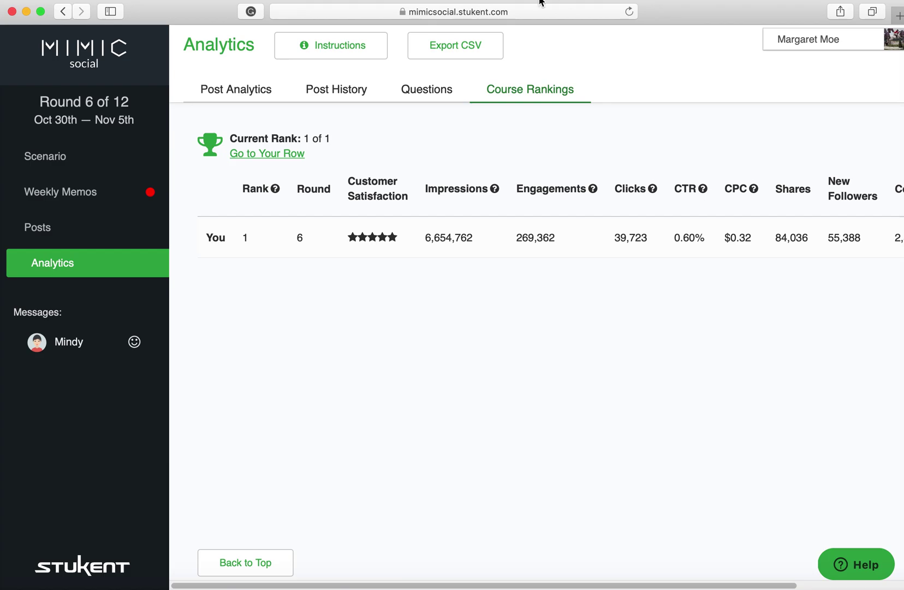
click(426, 94)
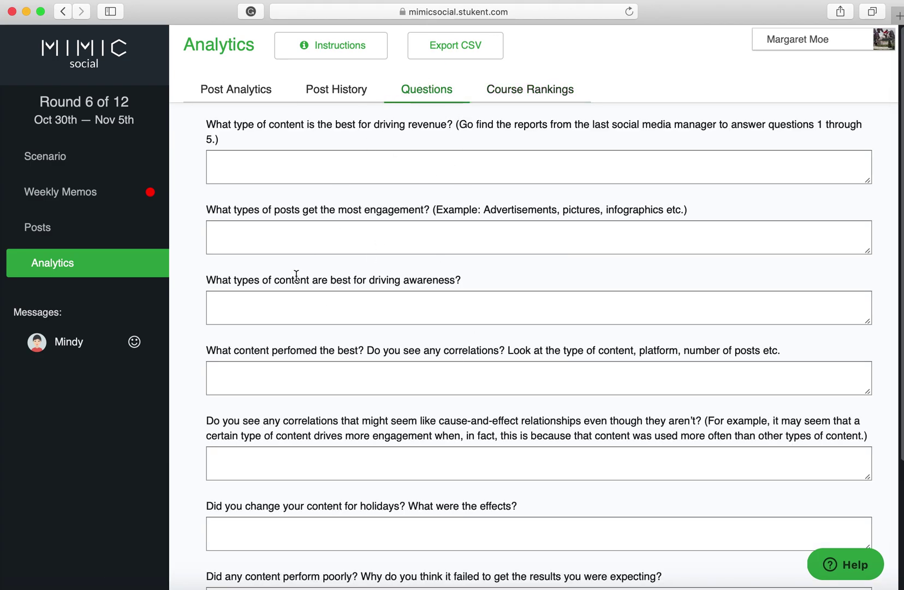